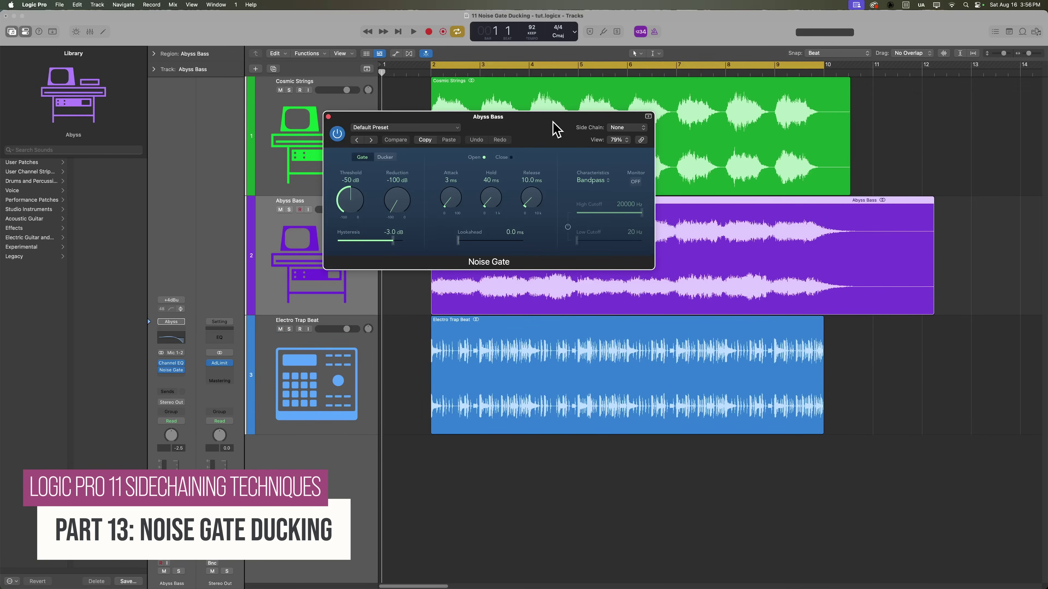
Drag the Abyss Bass Noise Gate window off the tracks and start project playback.
drag(553, 123, 846, 129)
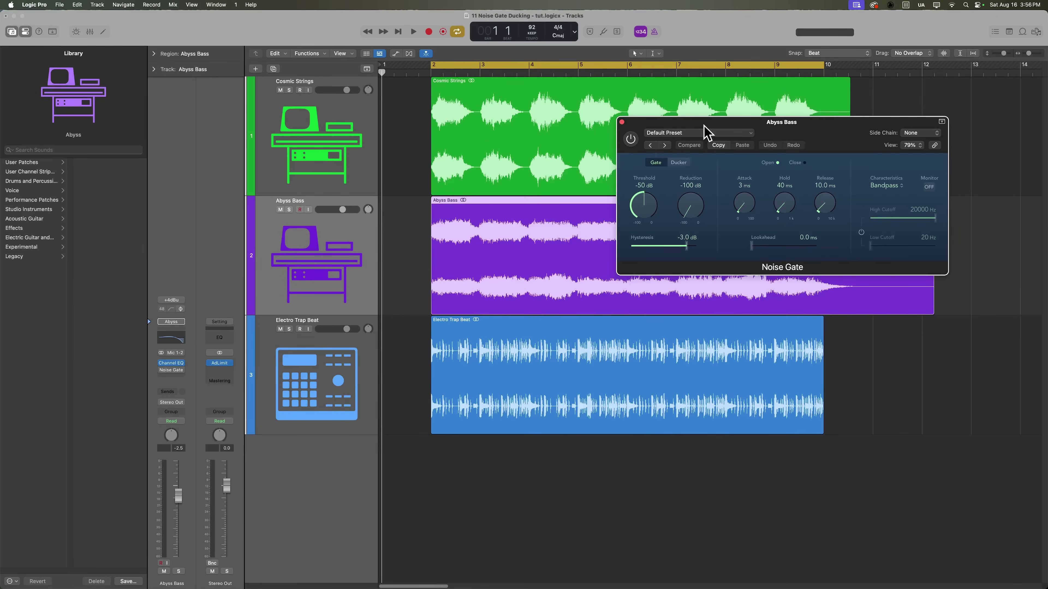
key(space)
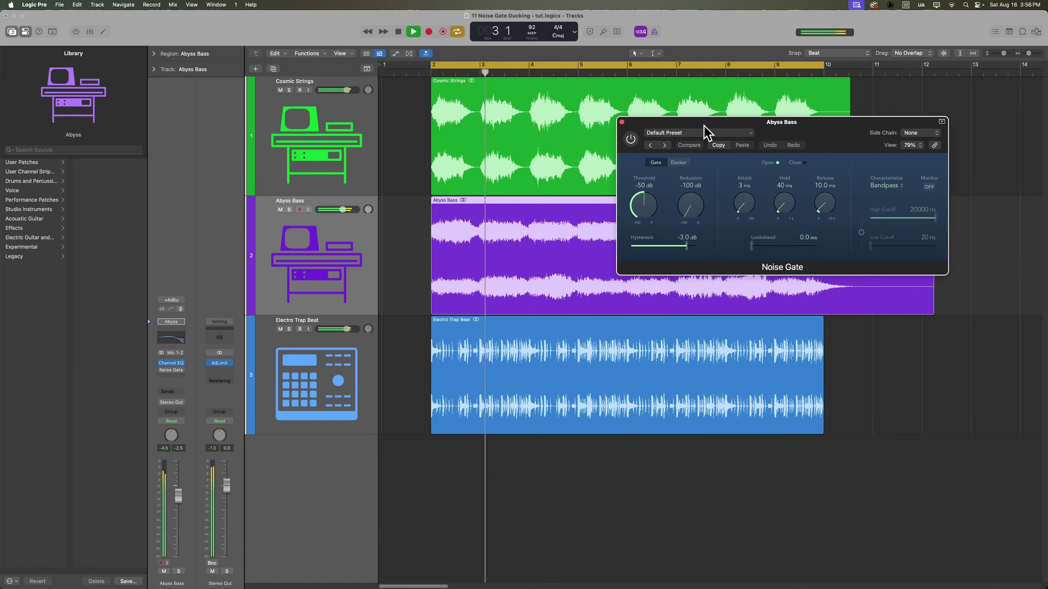
Close the Noise Gate window and stop playback.
click(621, 122)
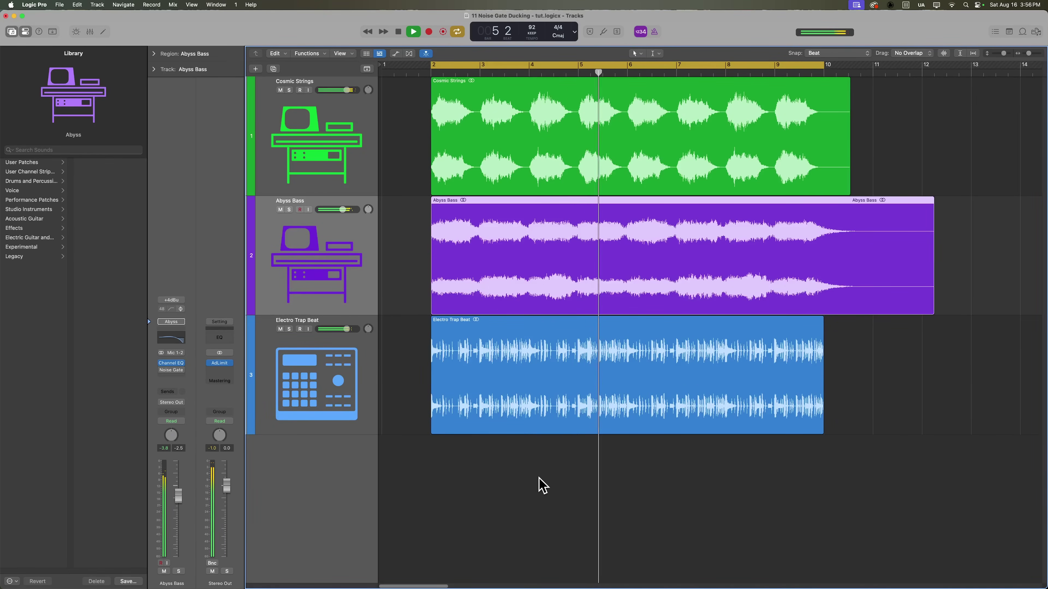
click(542, 486)
key(space)
Select the Cosmic Strings track and solo it.
click(519, 410)
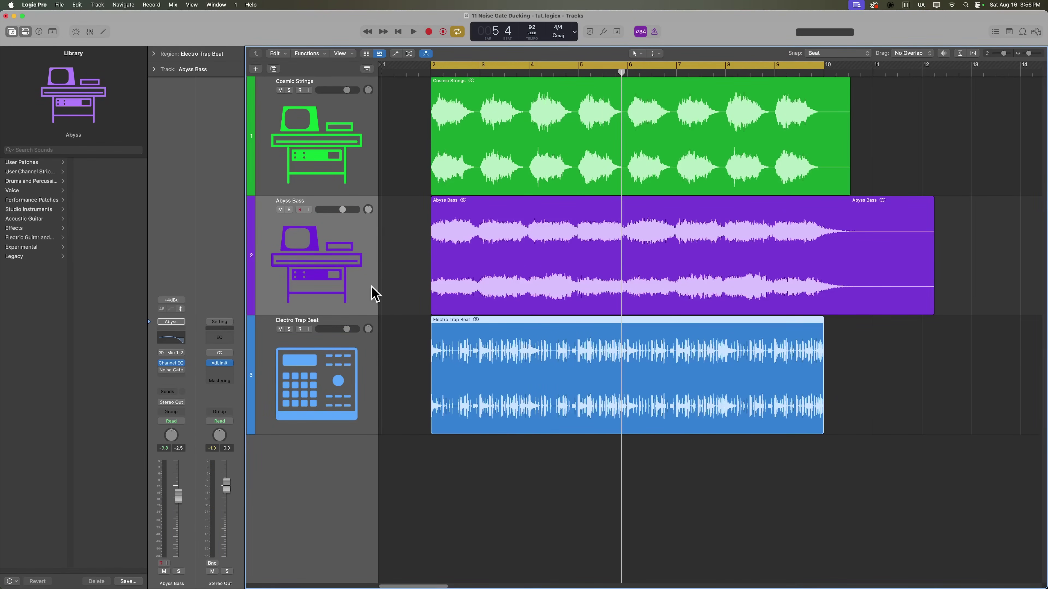
click(469, 269)
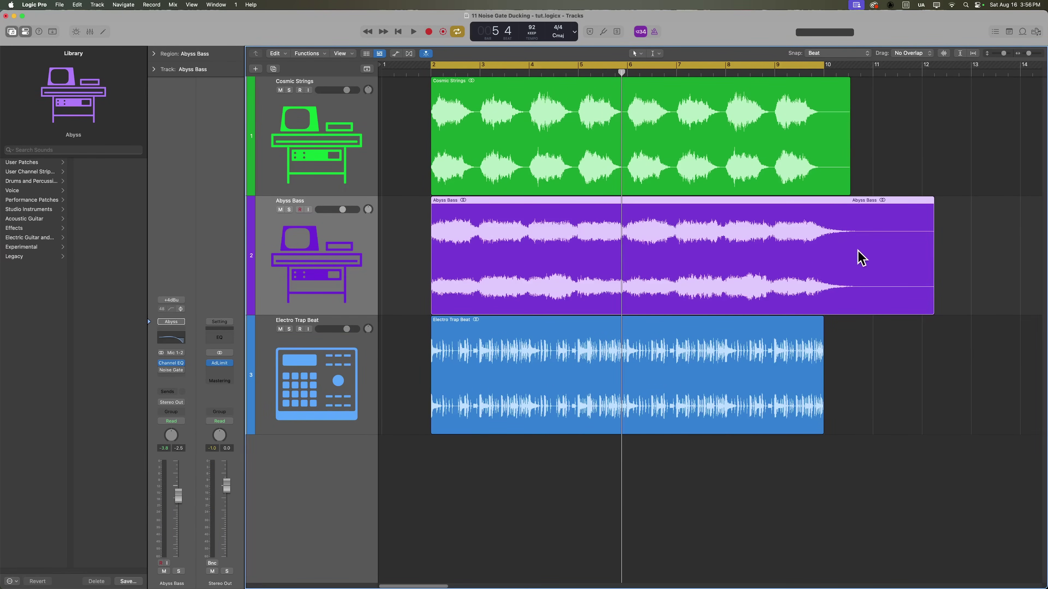
click(363, 142)
key(s)
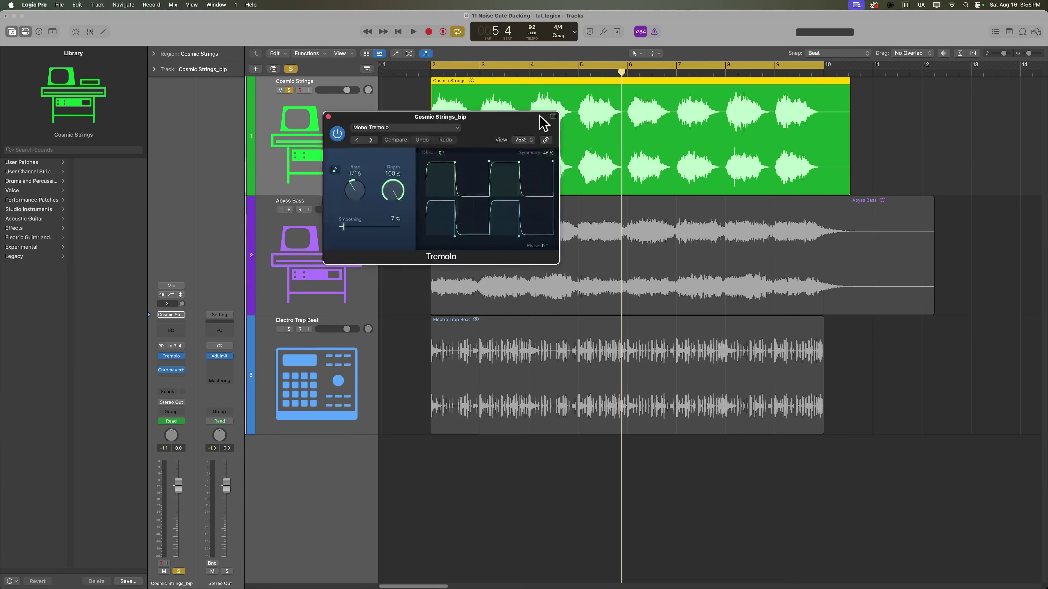
Show the strings' Tremolo Depth automation, play the passage, then close the Tremolo window.
drag(506, 121, 825, 241)
key(a)
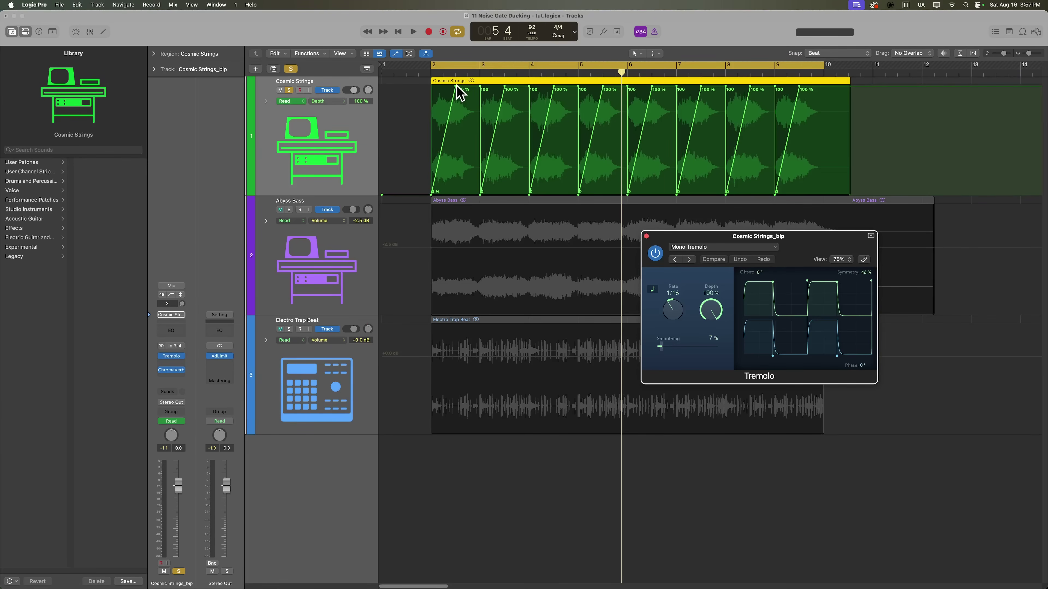
key(space)
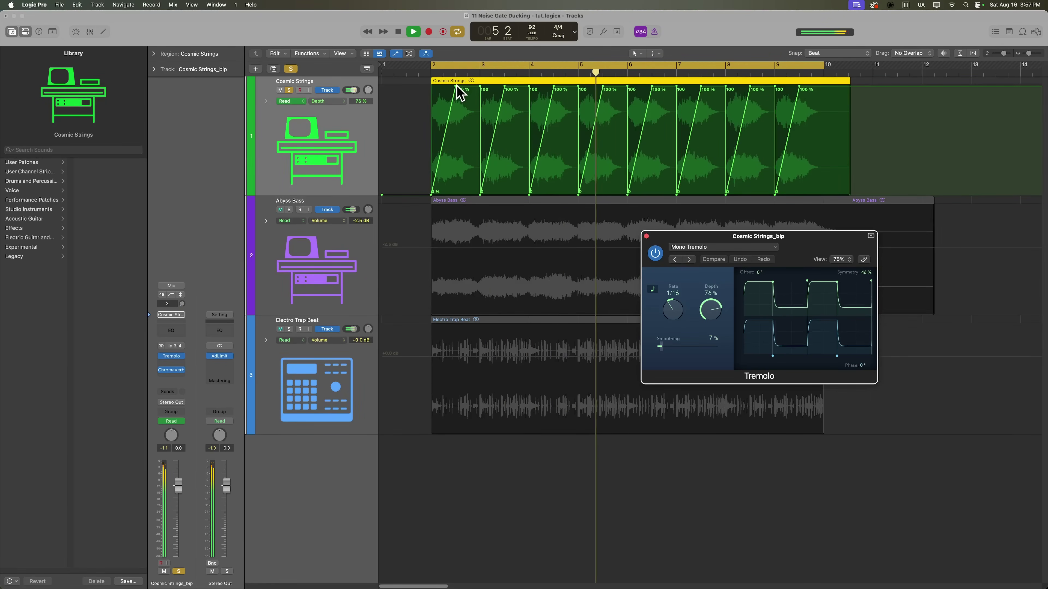
key(space)
click(353, 256)
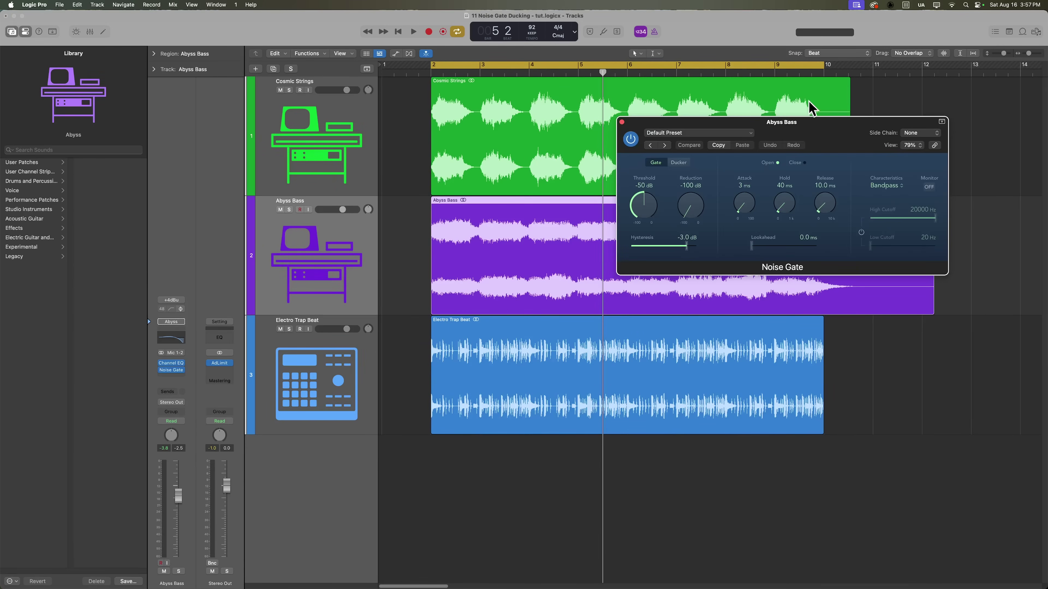
Mute the Cosmic Strings track and move the Noise Gate window left.
drag(812, 123, 817, 120)
click(280, 90)
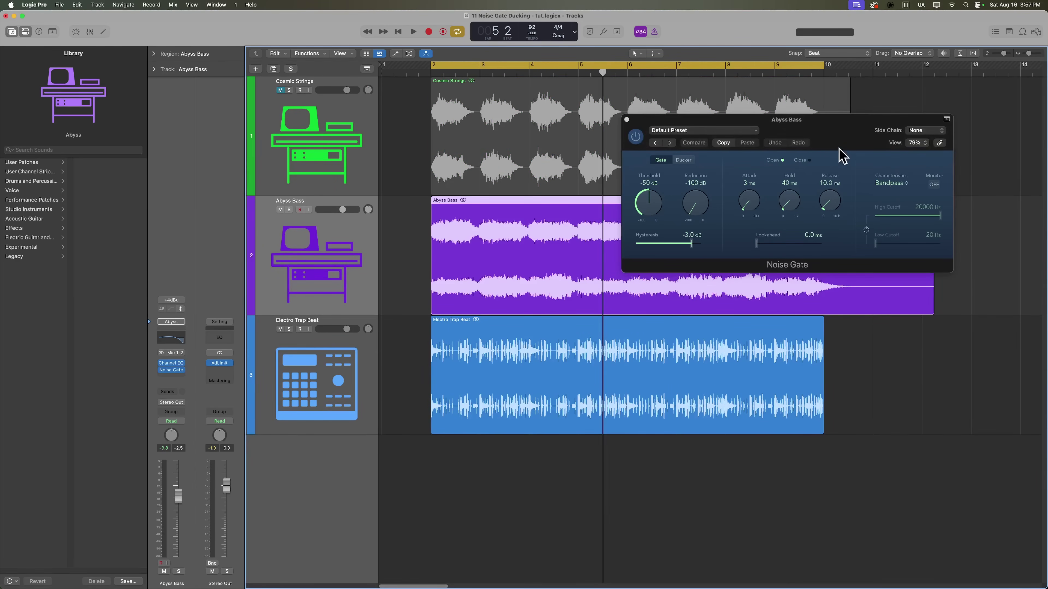
drag(835, 133, 640, 150)
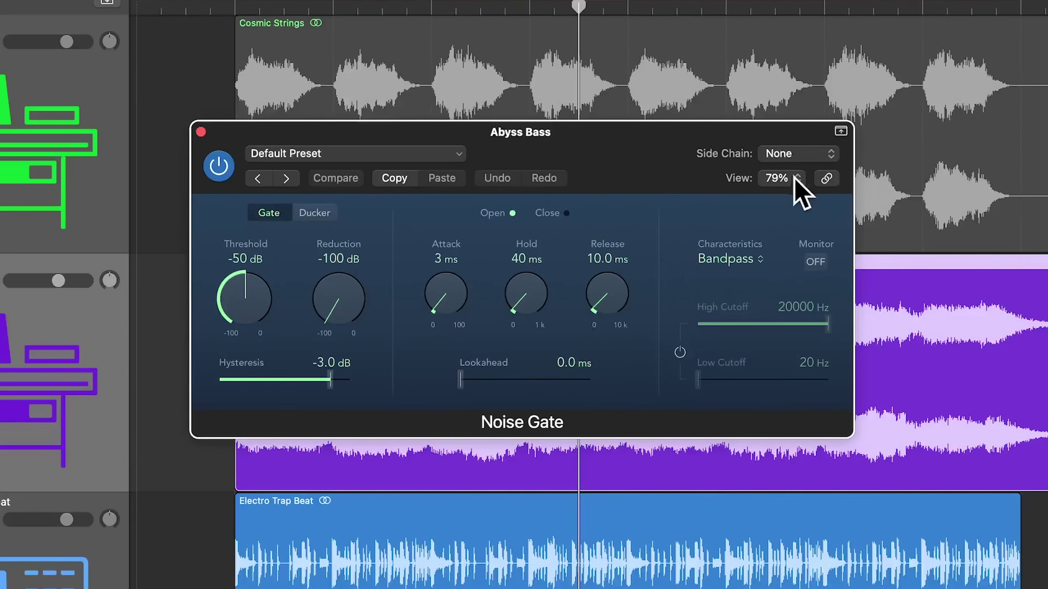
Leave the side chain at None and switch the Noise Gate to Ducker mode at -20 dB.
click(819, 157)
mouse_move(818, 180)
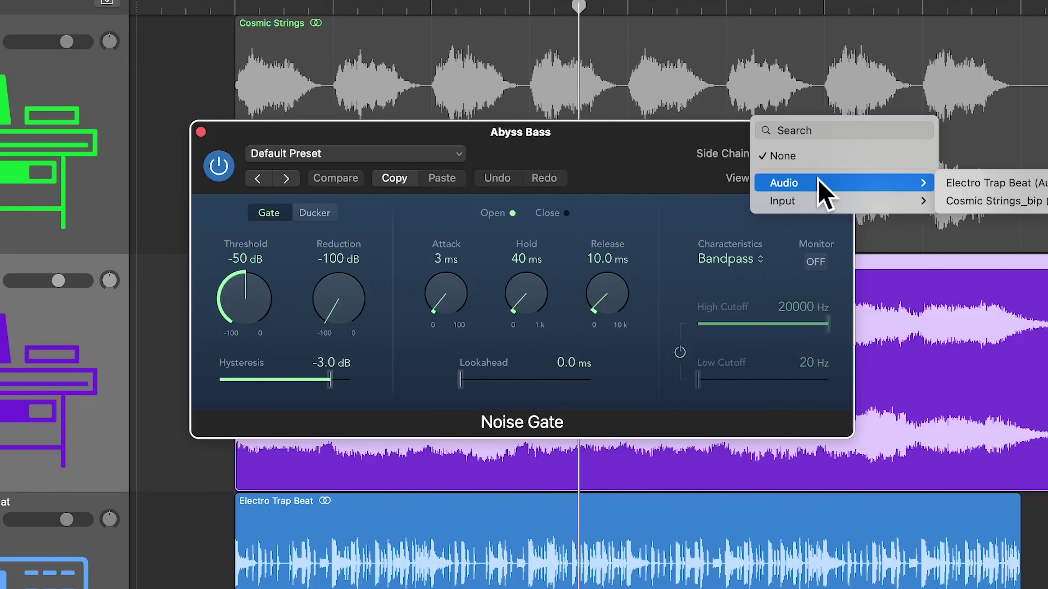
click(706, 147)
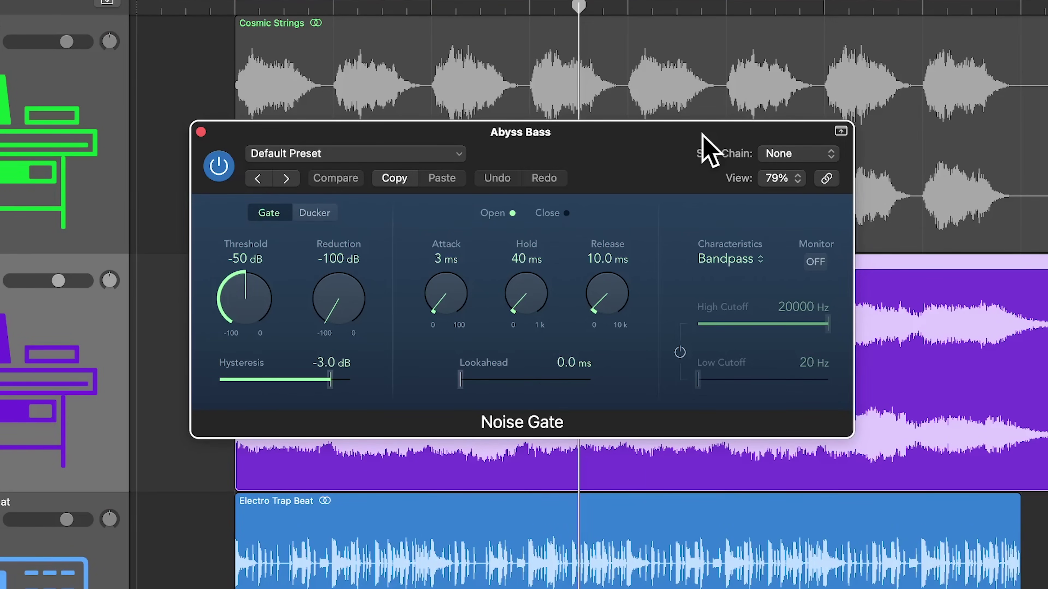
click(320, 213)
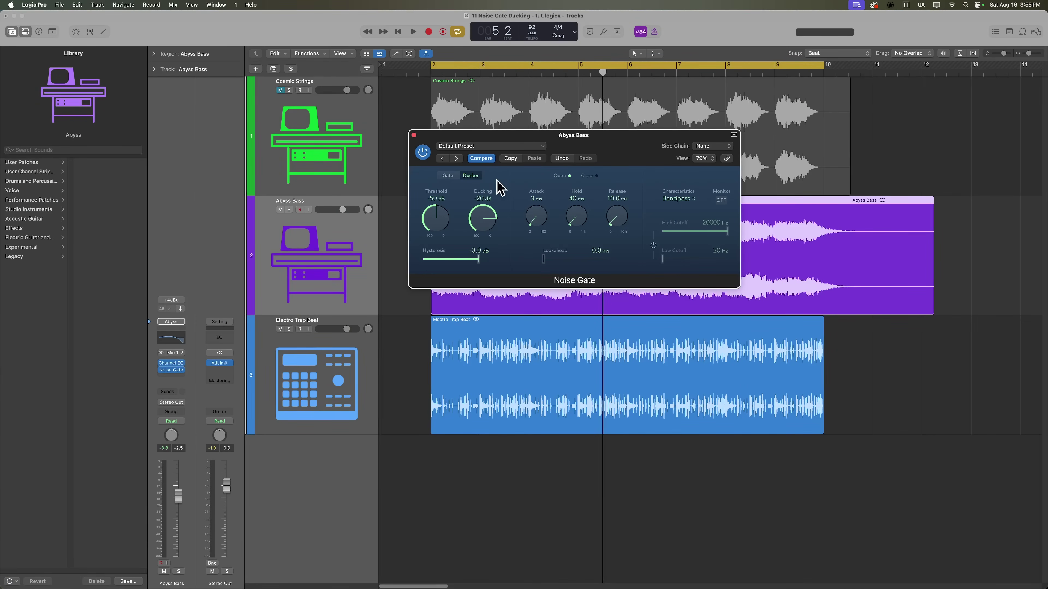
Close the Noise Gate and solo the Electro Trap Beat track.
click(414, 135)
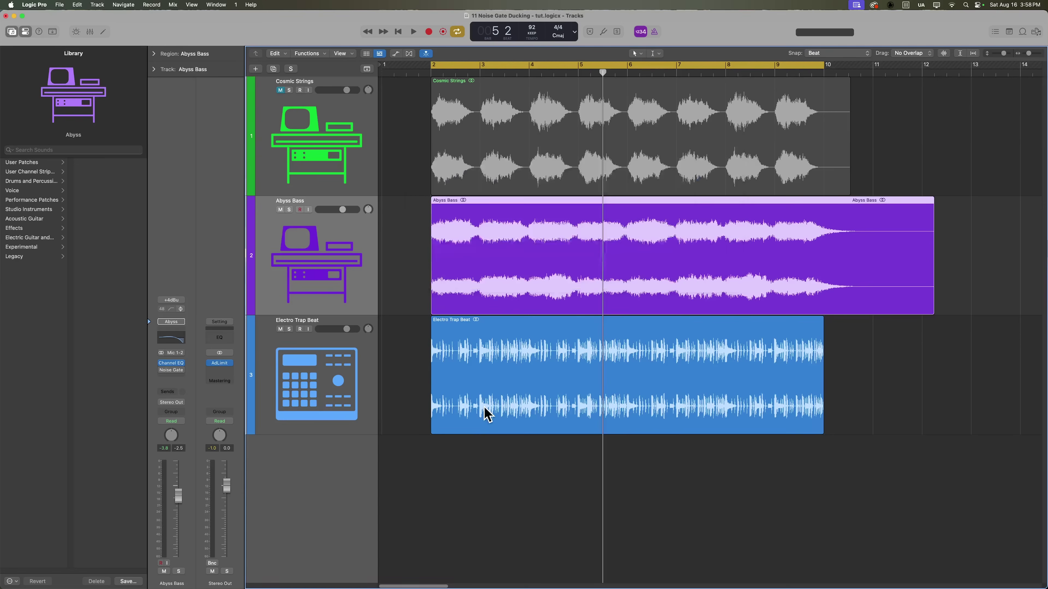
click(318, 380)
click(481, 489)
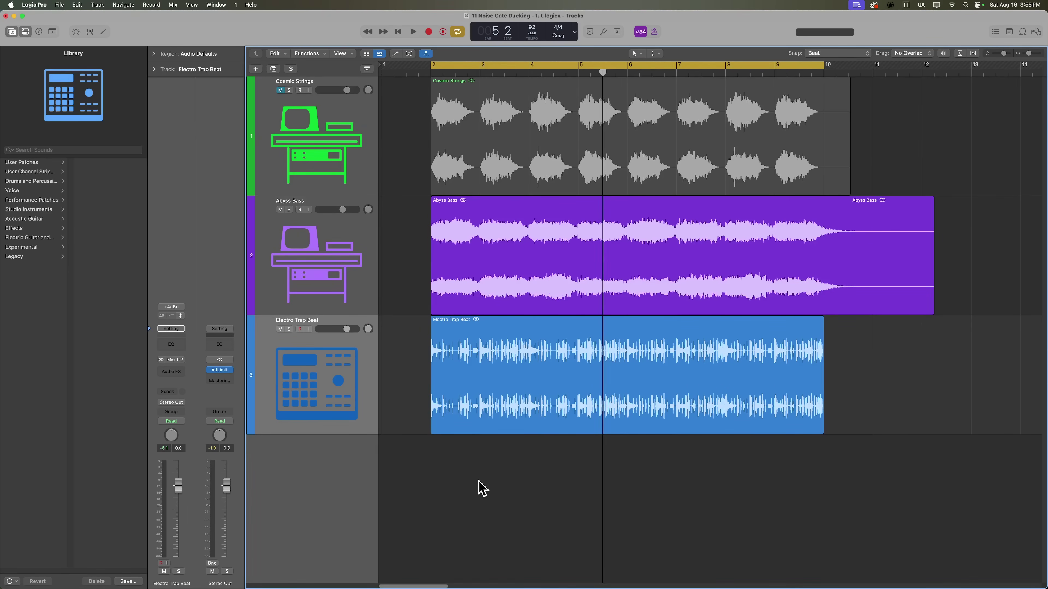
key(s)
Zoom in, play the soloed drum loop from bar 2, and duplicate the Electro Trap Beat track.
key(super+Right)
key(super+Right)
key(super+Right)
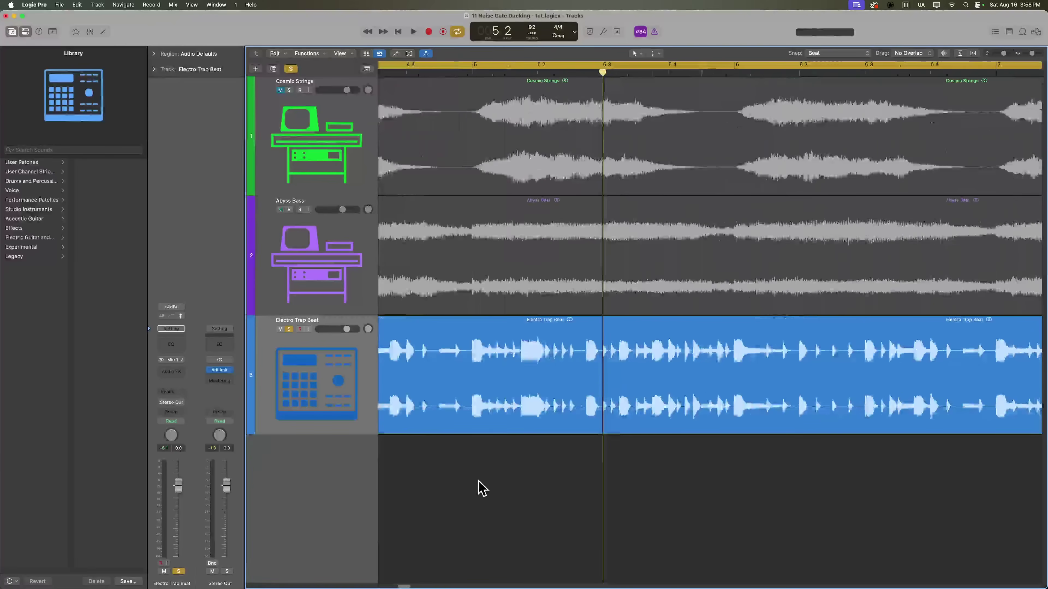
scroll(479, 482, left, 12)
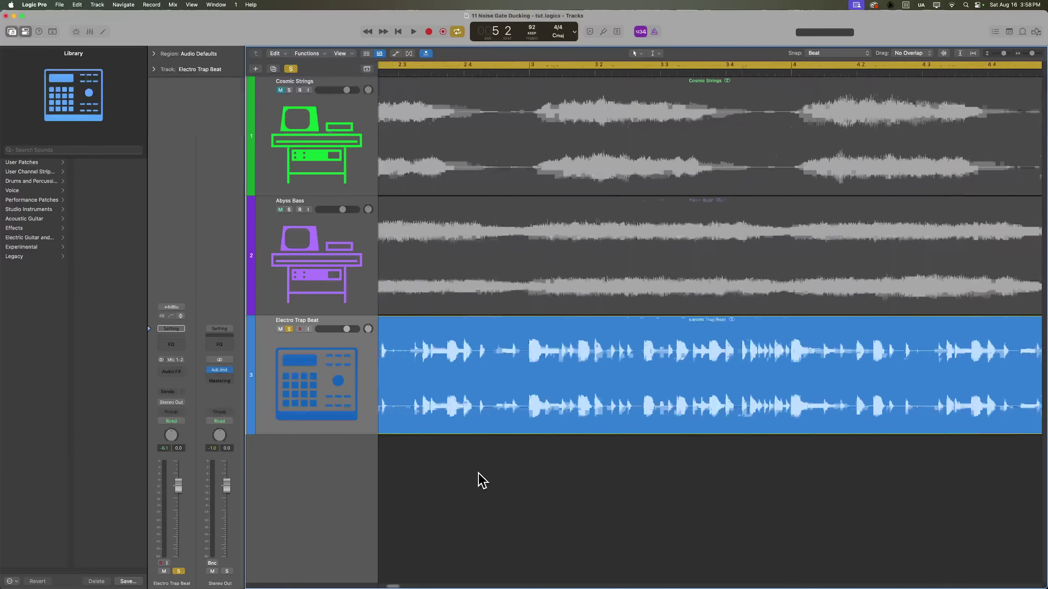
scroll(482, 481, left, 5)
key(space)
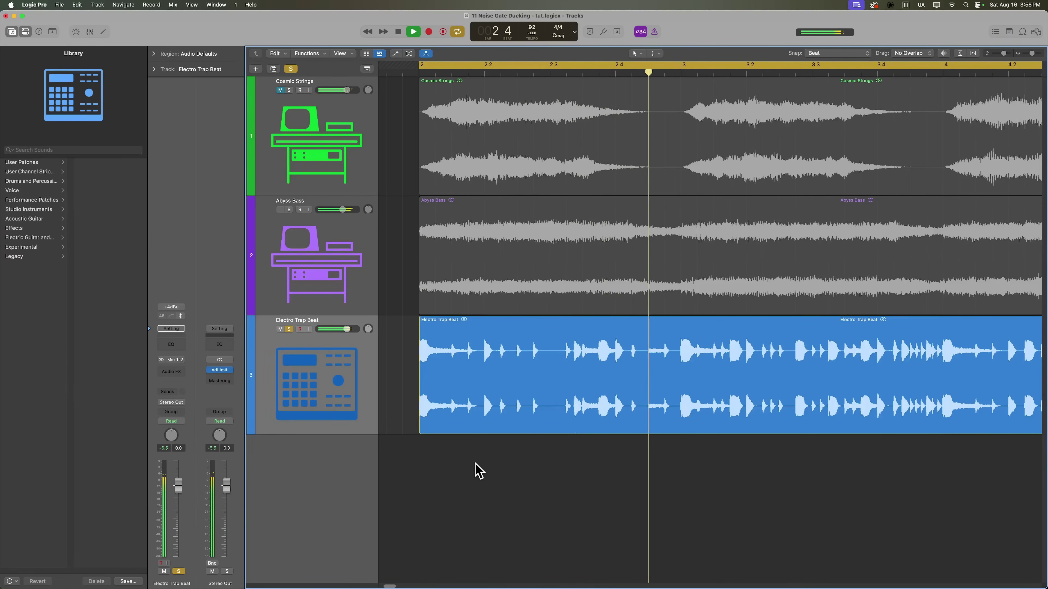
scroll(522, 479, right, 3)
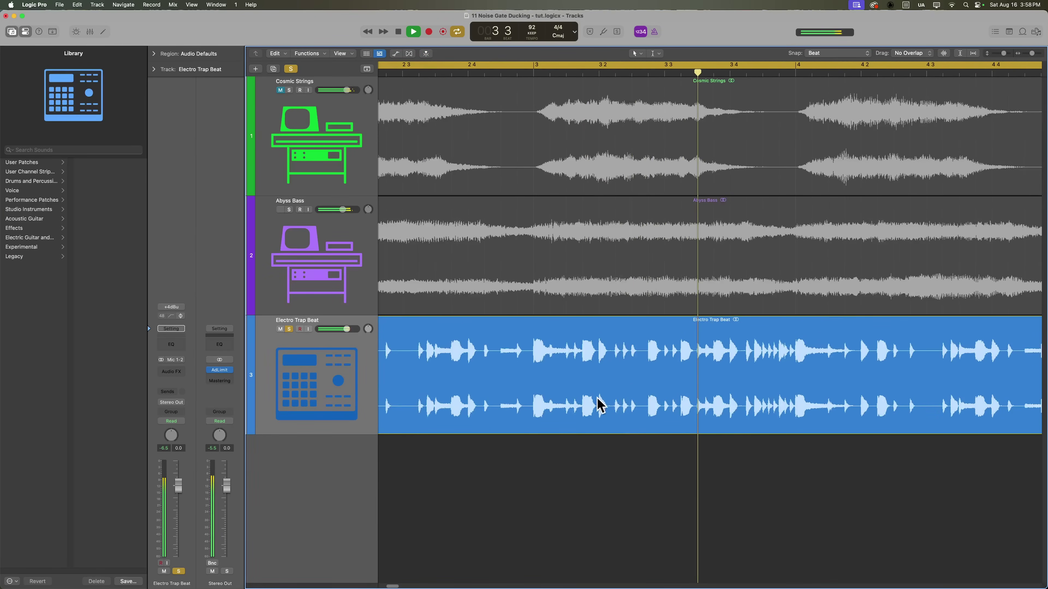
click(273, 69)
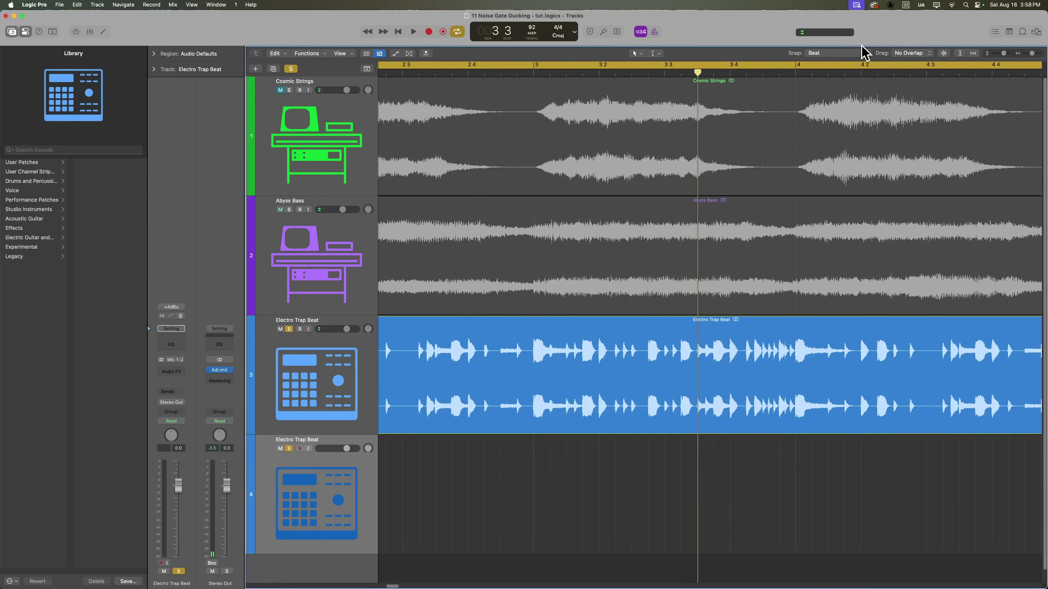
Set snapping to Division and switch to the Marquee range tool.
click(864, 53)
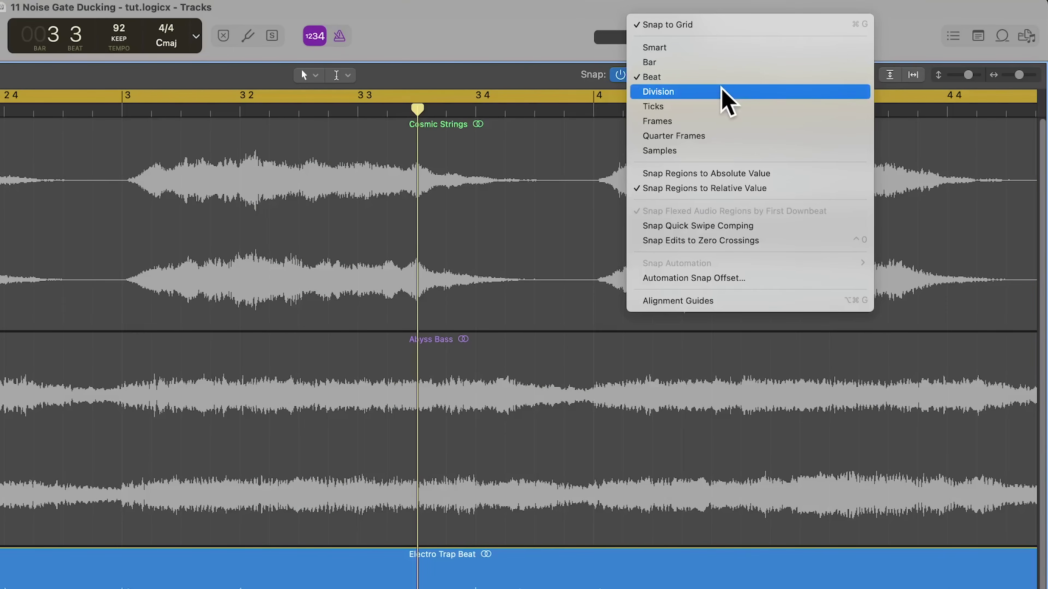
click(726, 99)
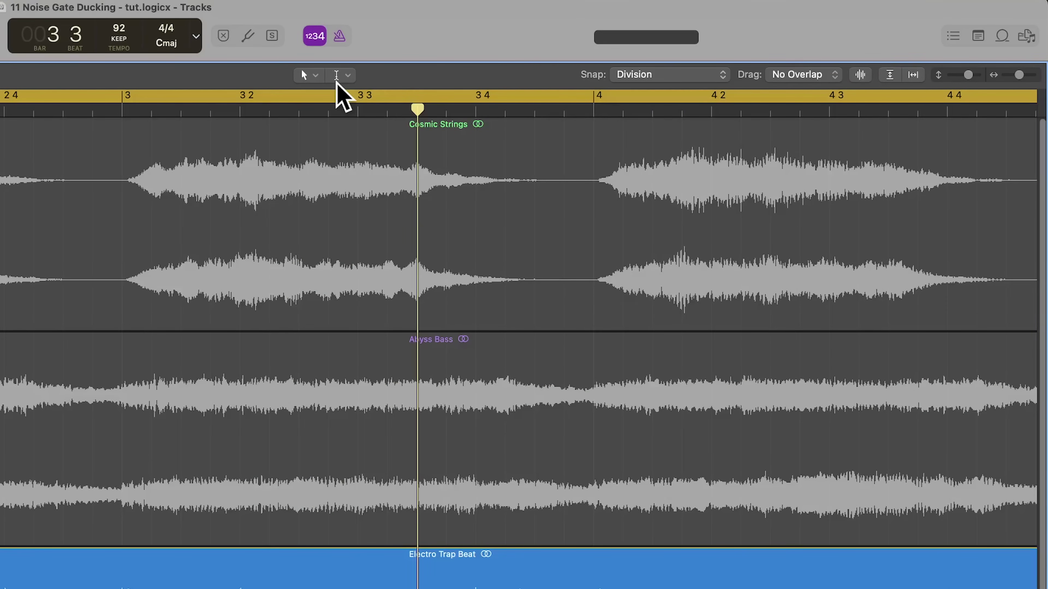
click(346, 75)
click(425, 291)
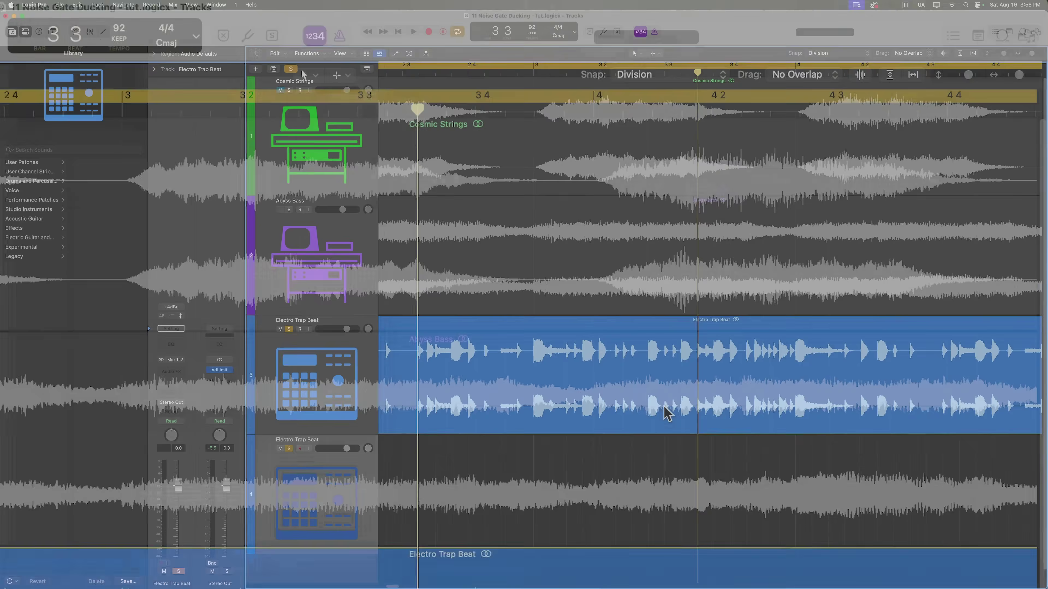
Copy a short drum-loop slice onto track 4, placing slices at bars 2 through 5.
drag(650, 351, 659, 367)
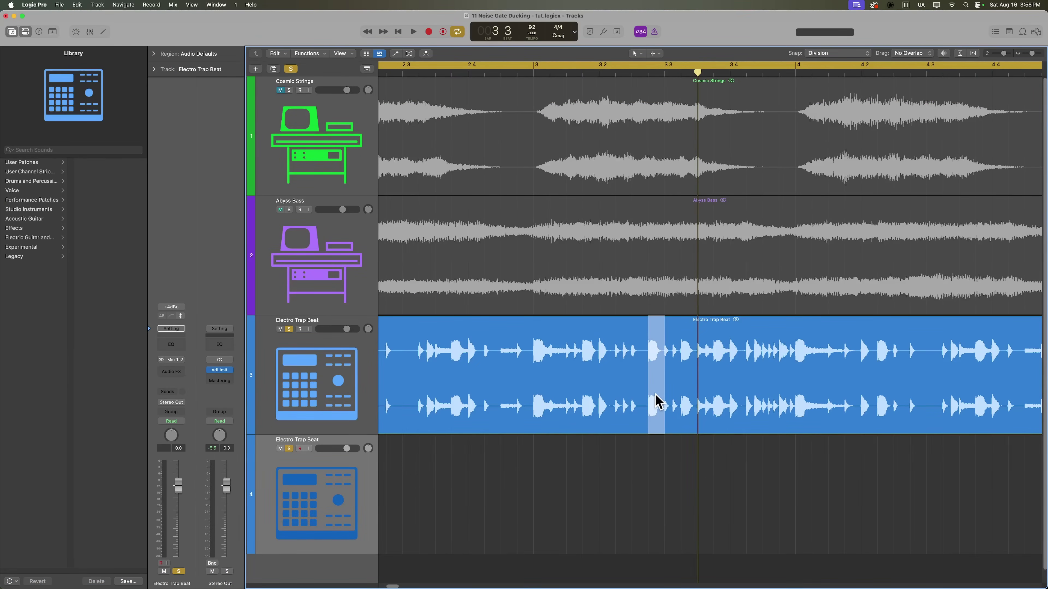
drag(658, 403, 659, 527)
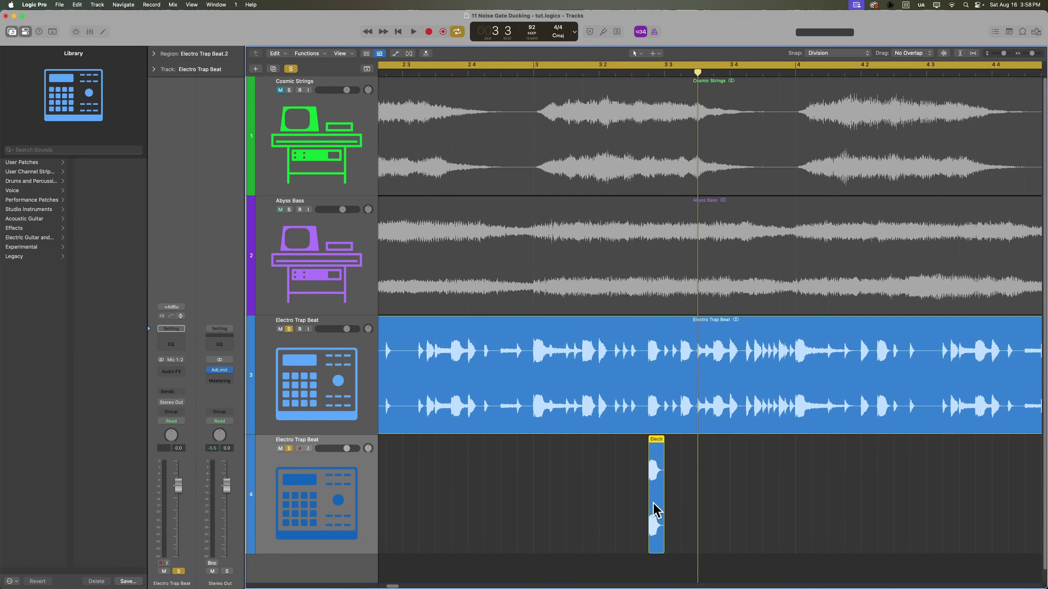
key(z)
drag(453, 471, 578, 465)
Unsolo tracks 3 and 4 and play from bar 2.
click(659, 478)
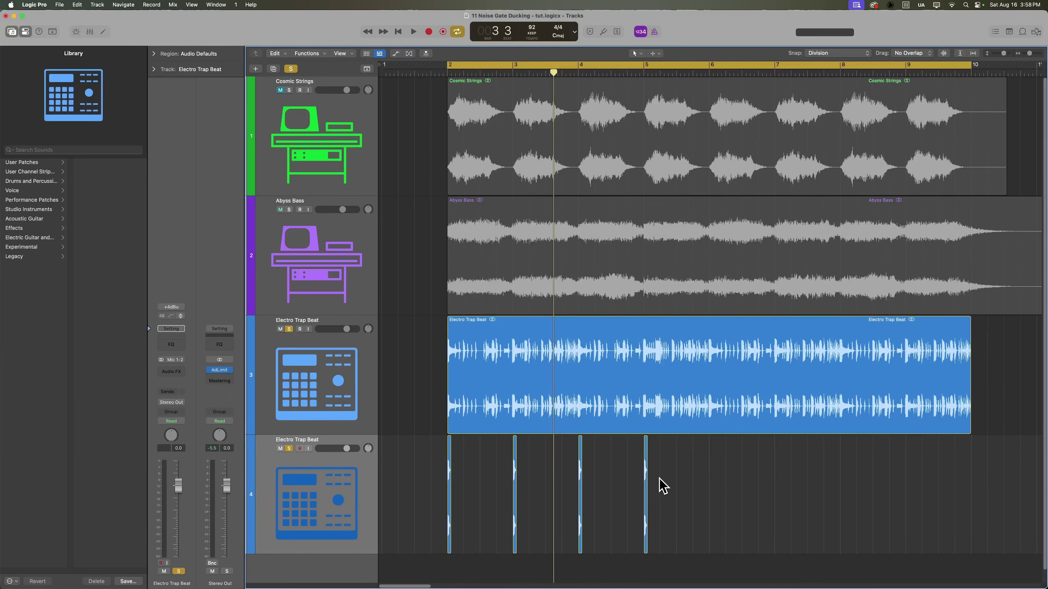
click(289, 330)
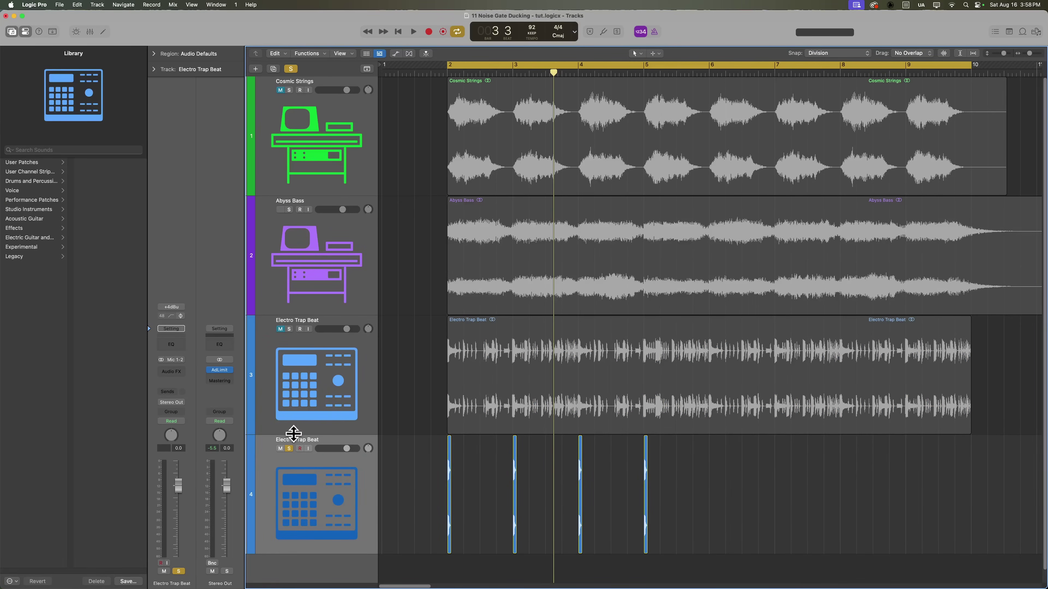
click(289, 448)
key(space)
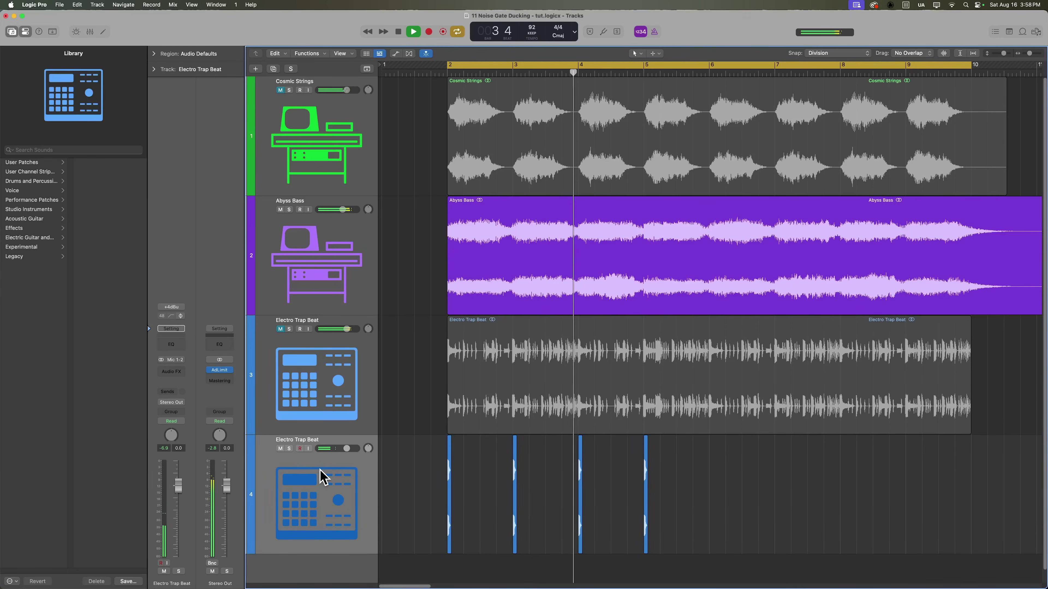
Move the slice track above the full drum loop and rename it 'Kick SC'.
drag(322, 475, 321, 382)
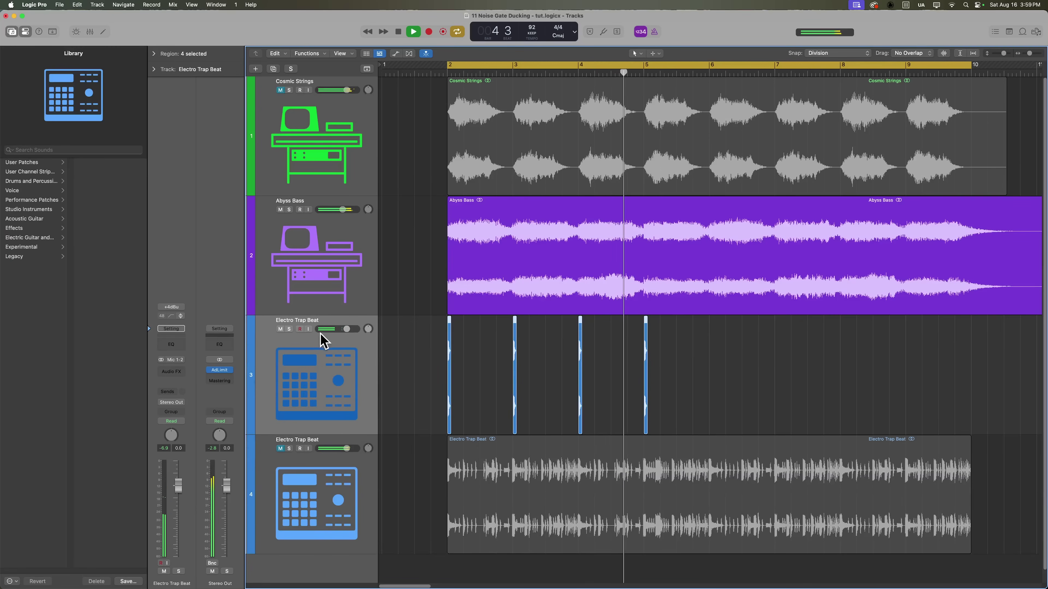
key(space)
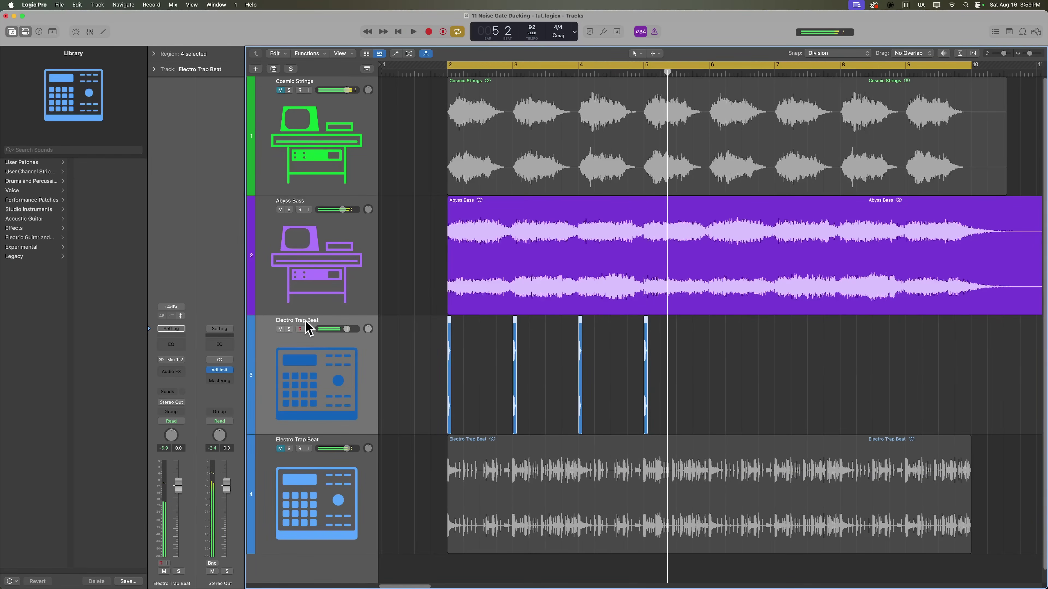
double_click(312, 322)
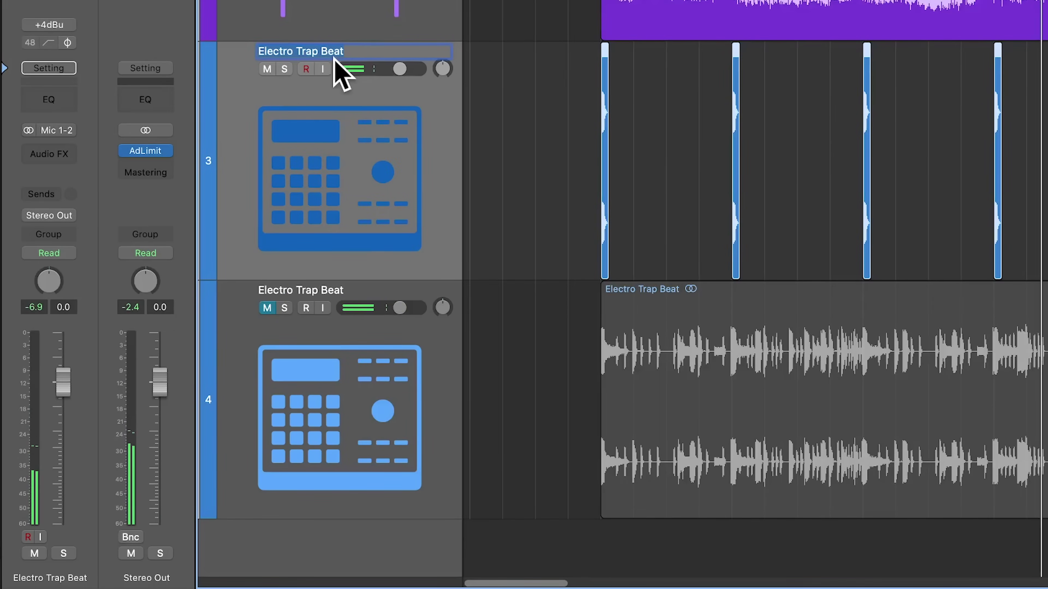
text(K)
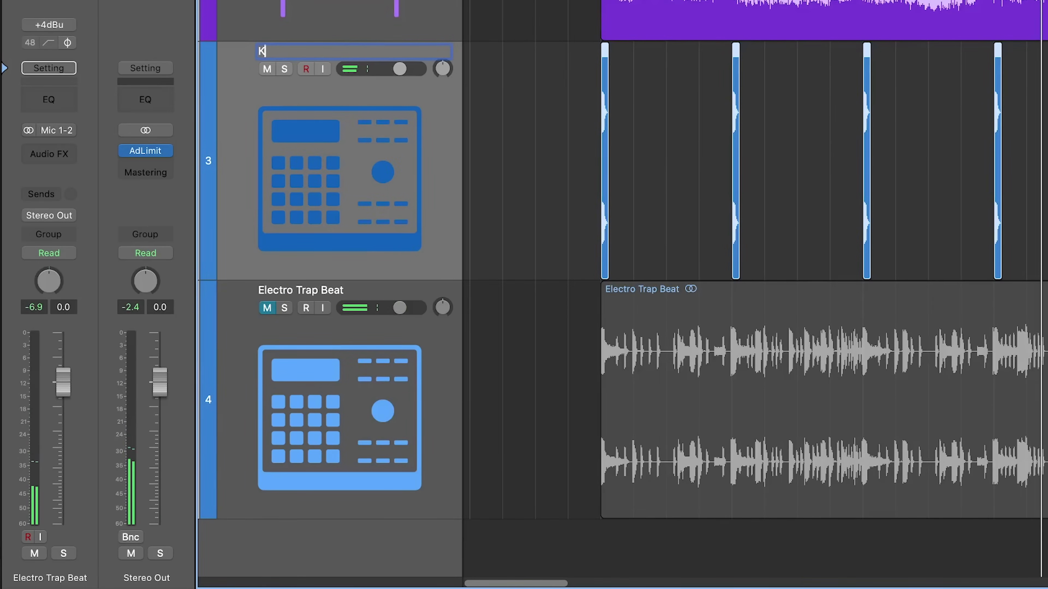
text(ick SC)
key(Return)
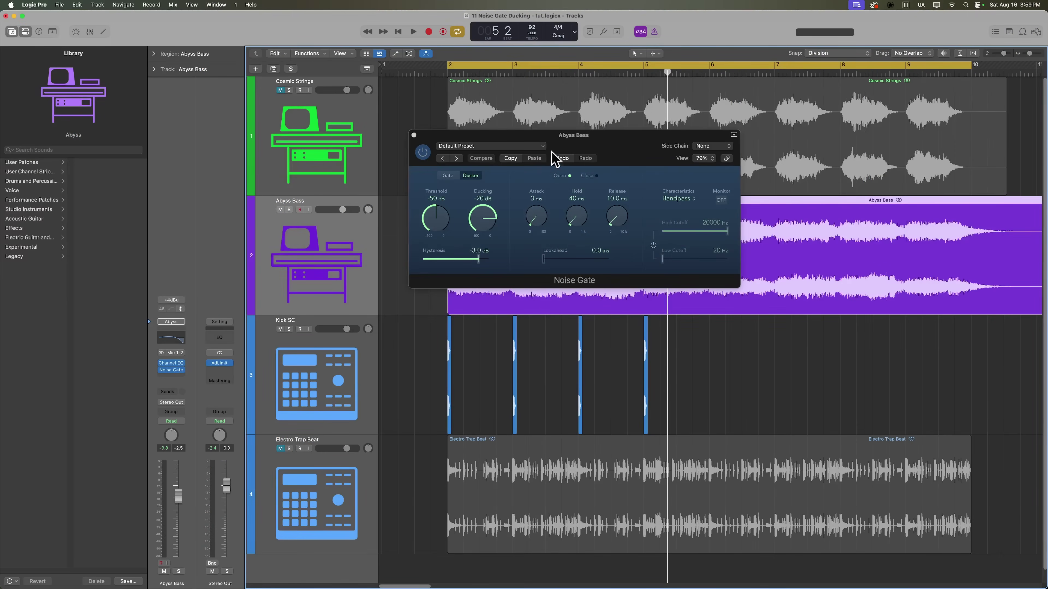
Choose Kick SC (Audio 4) as the Noise Gate's side-chain source, then set Gate mode.
drag(566, 137, 785, 102)
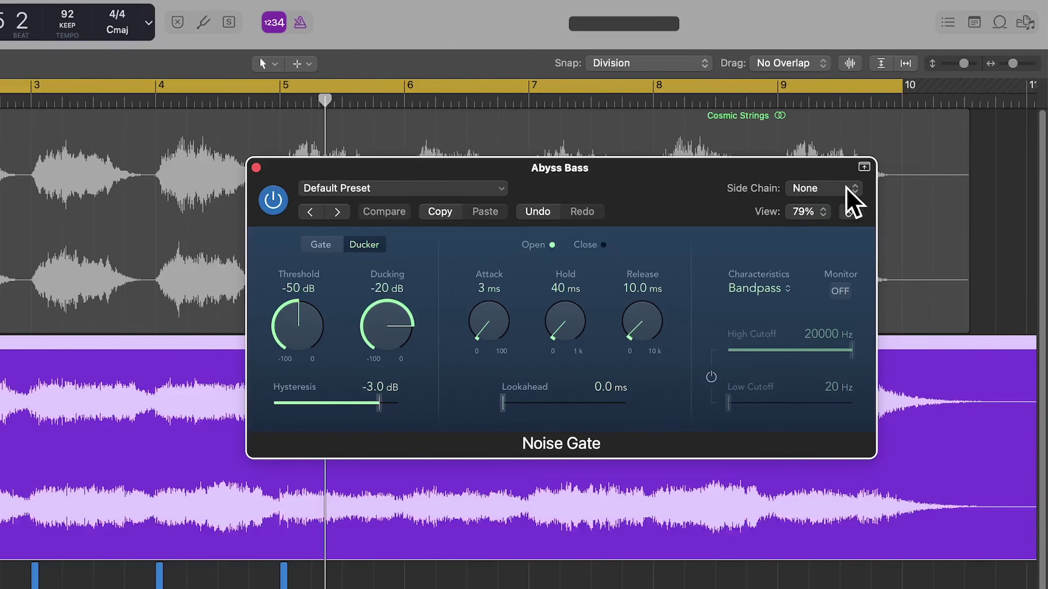
click(845, 186)
mouse_move(849, 215)
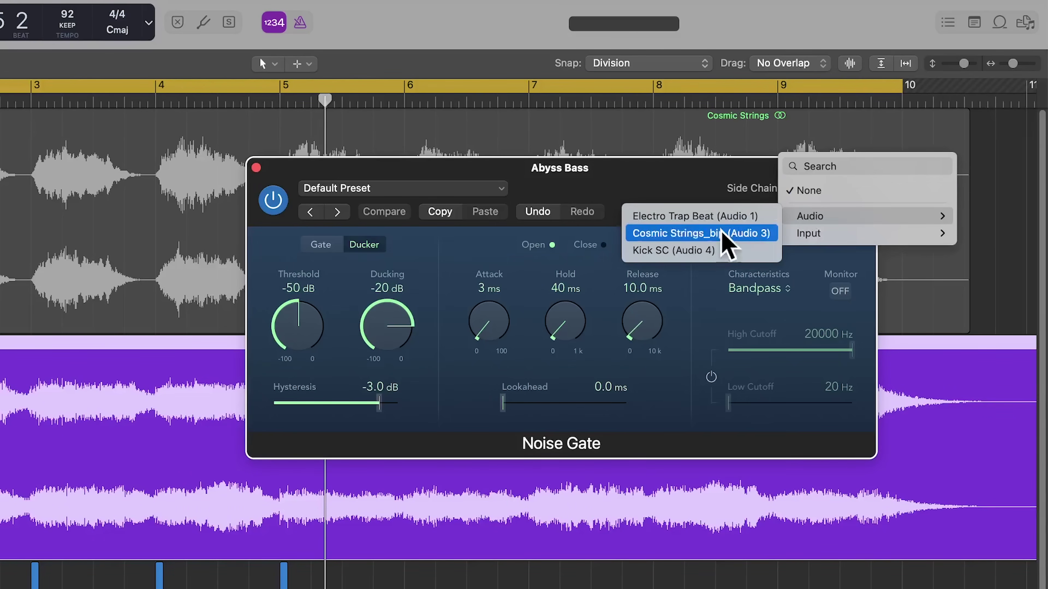
click(719, 248)
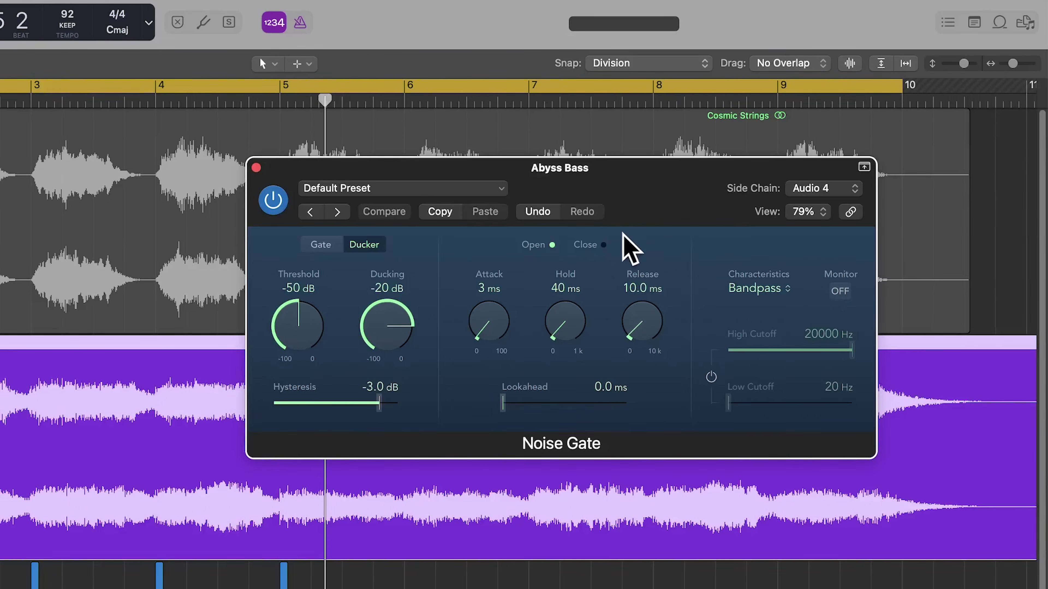
click(326, 244)
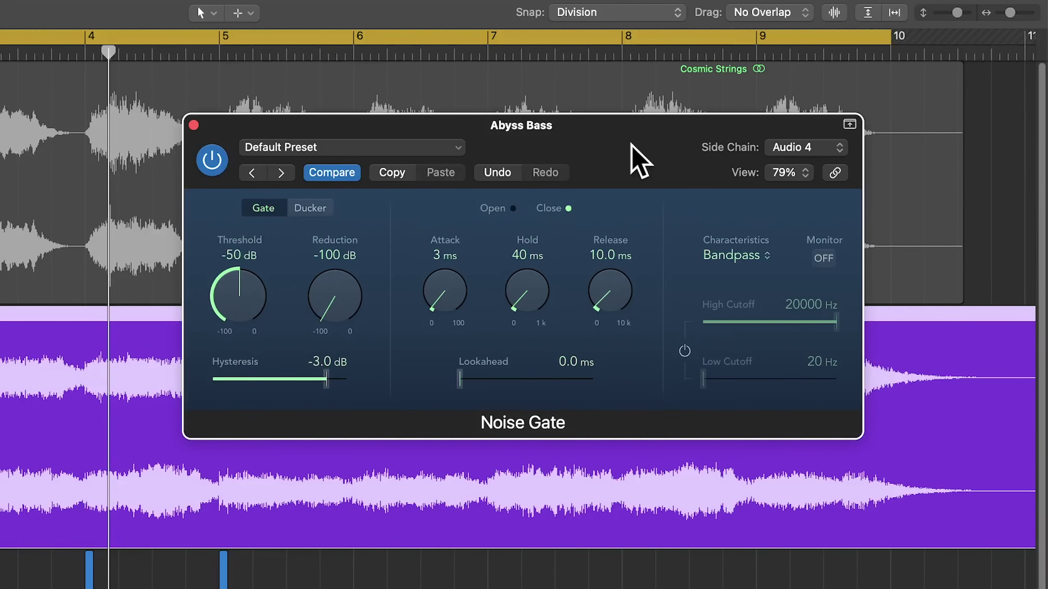
click(321, 208)
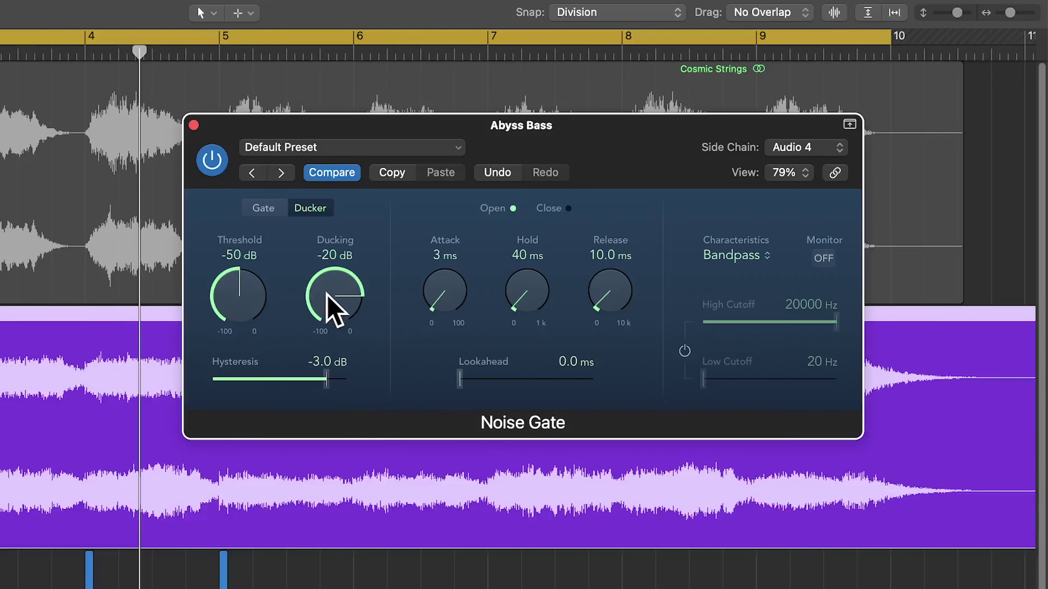
drag(335, 304, 379, 512)
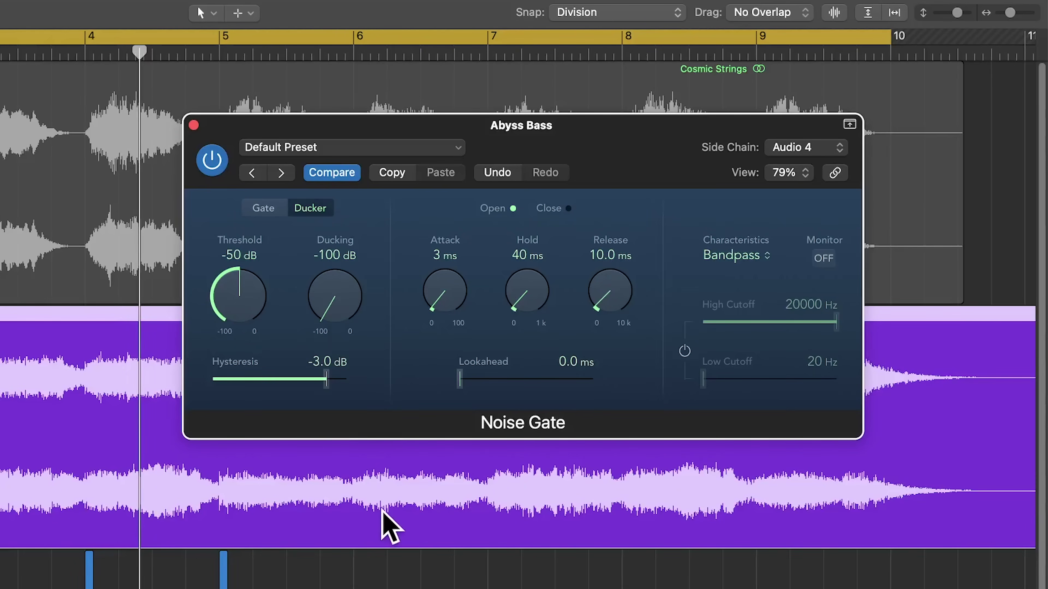
Raise the ducker's Threshold to -36 dB and Hold to about 390 ms, then stop playback.
mouse_move(234, 321)
mouse_down()
mouse_move(258, 271)
mouse_move(244, 311)
mouse_up()
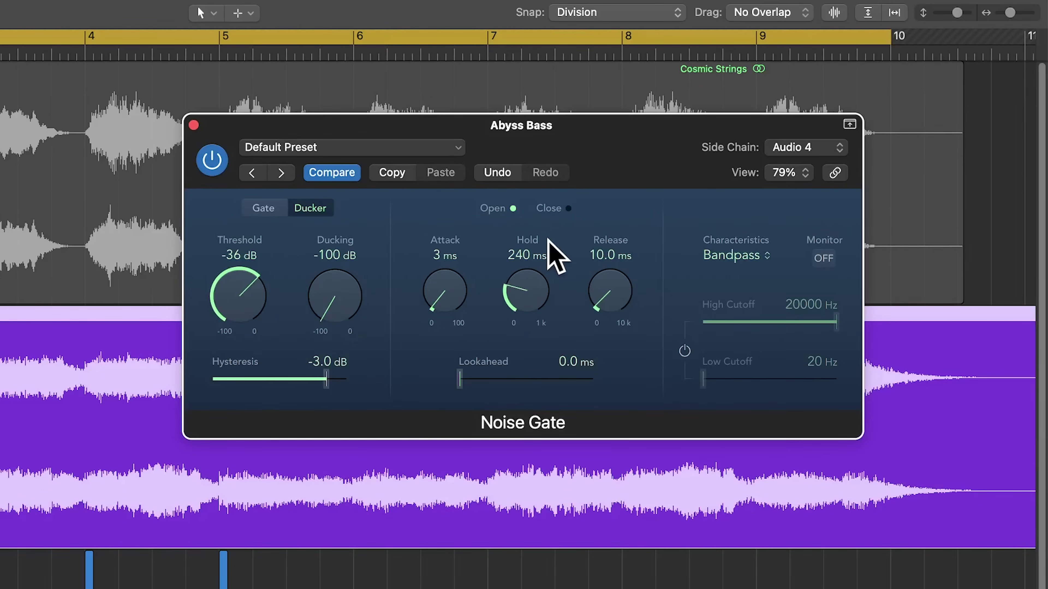
drag(548, 240, 540, 276)
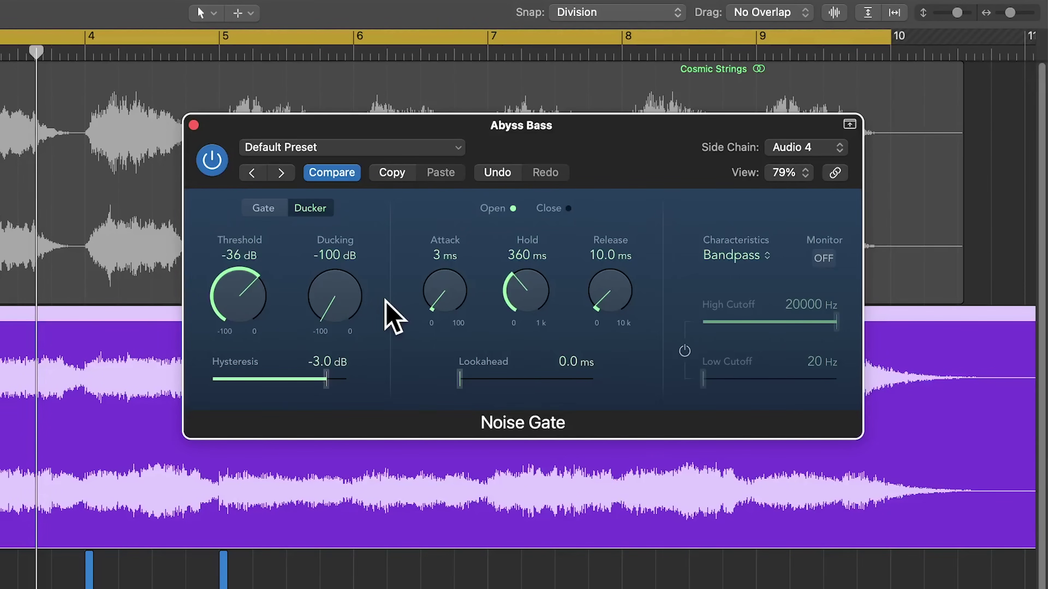
drag(530, 310, 540, 282)
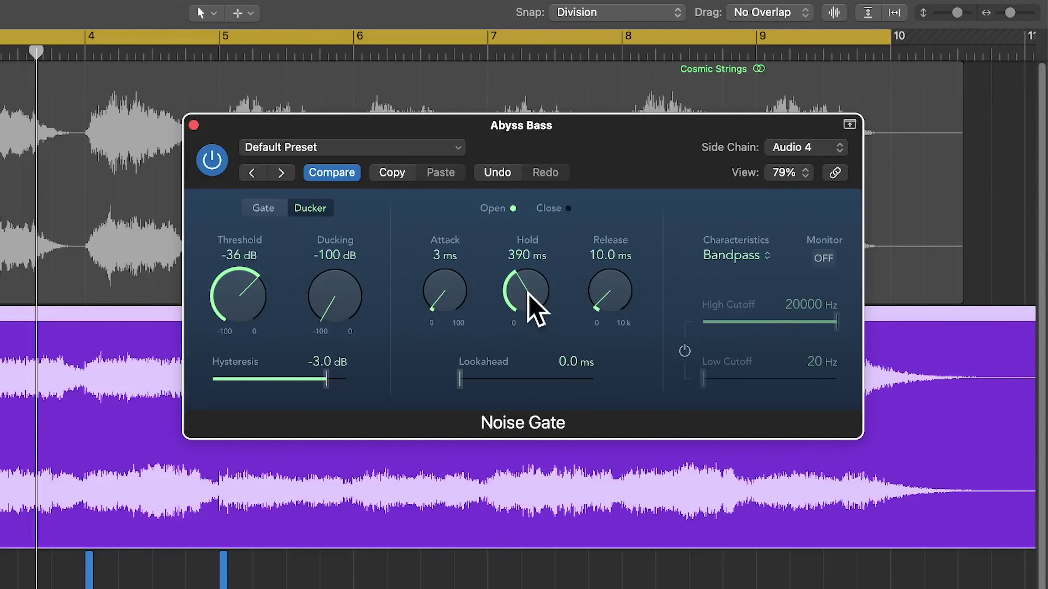
key(space)
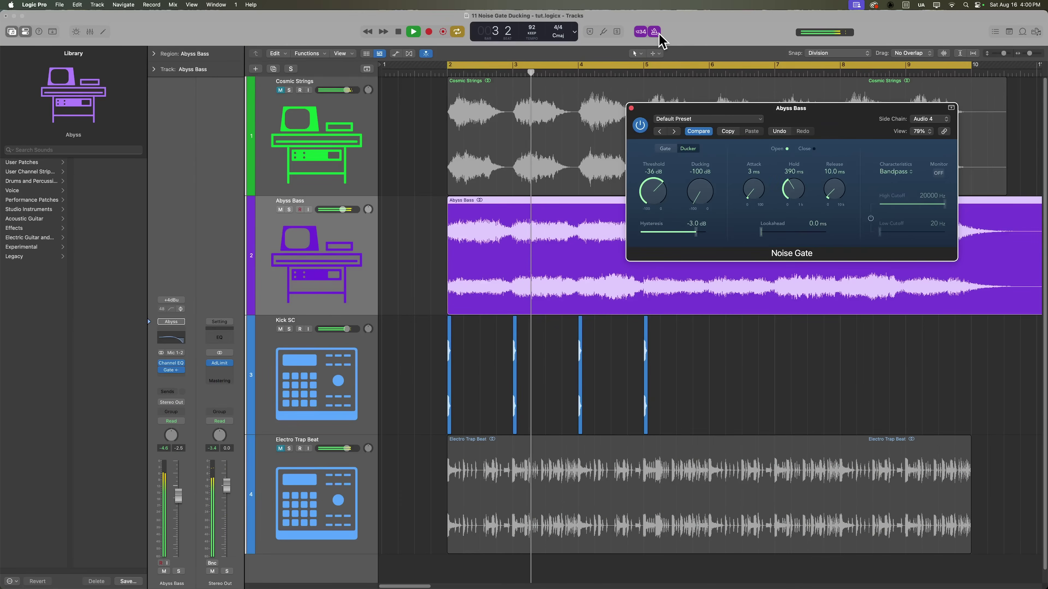
Open the metronome settings and cut the Noise Gate Hold to 180 ms.
right_click(654, 32)
click(697, 80)
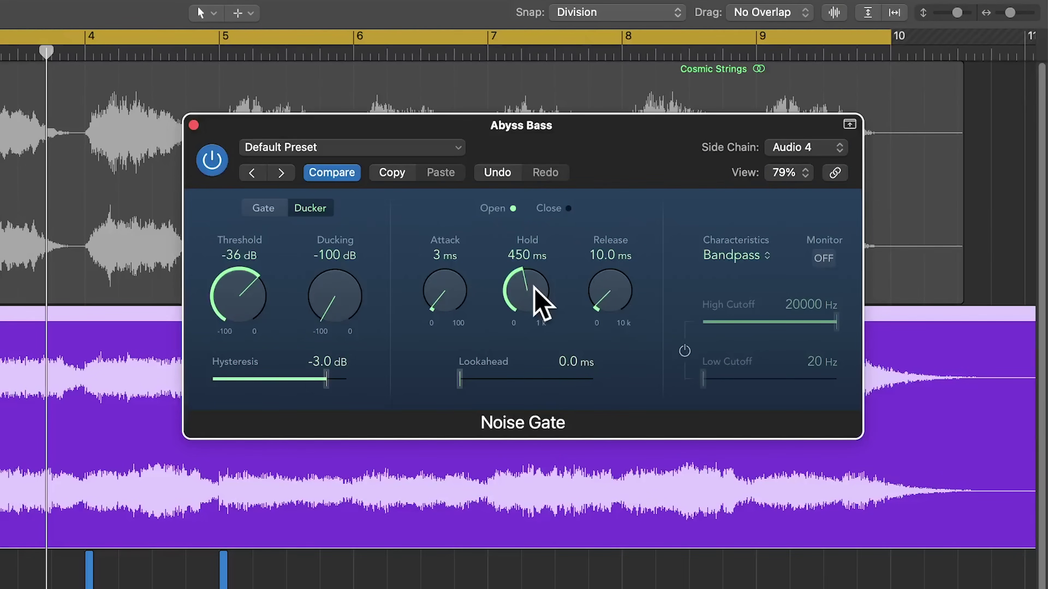
drag(533, 287, 536, 316)
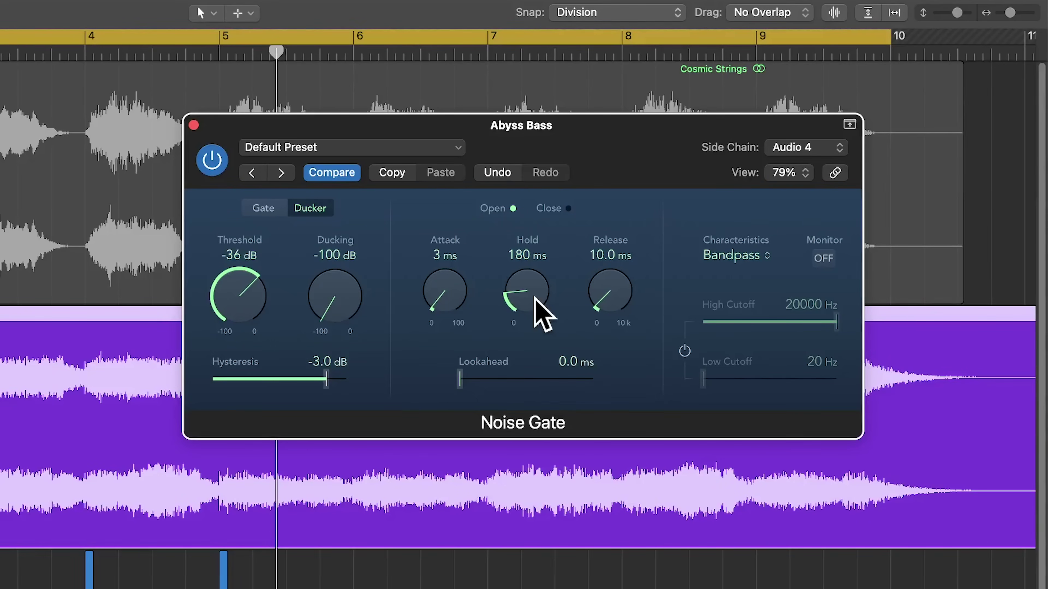
Raise the Noise Gate Release to about 469.2 ms.
drag(612, 304, 638, 193)
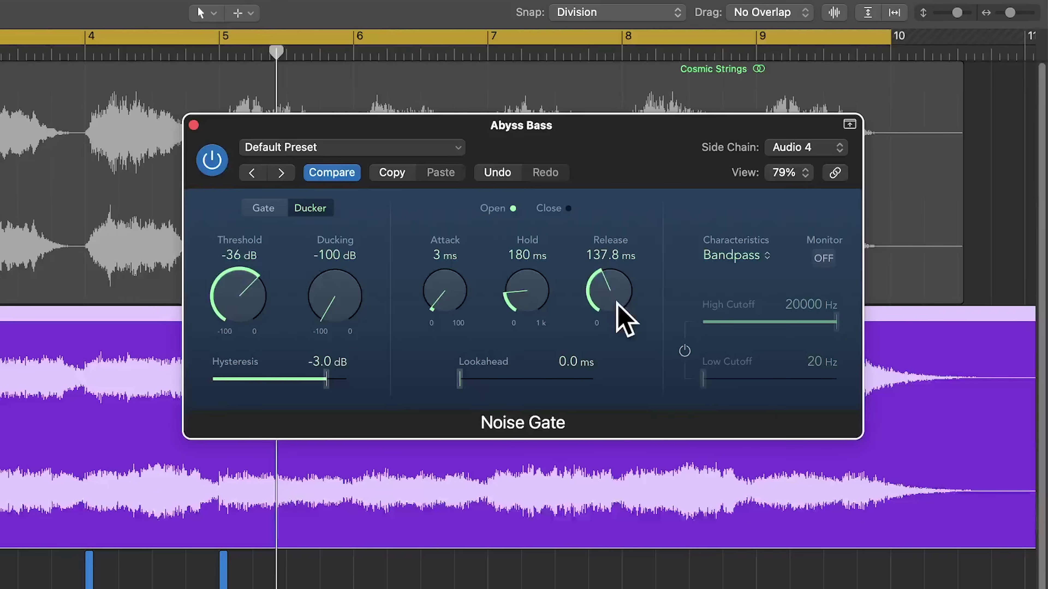
drag(615, 301, 624, 284)
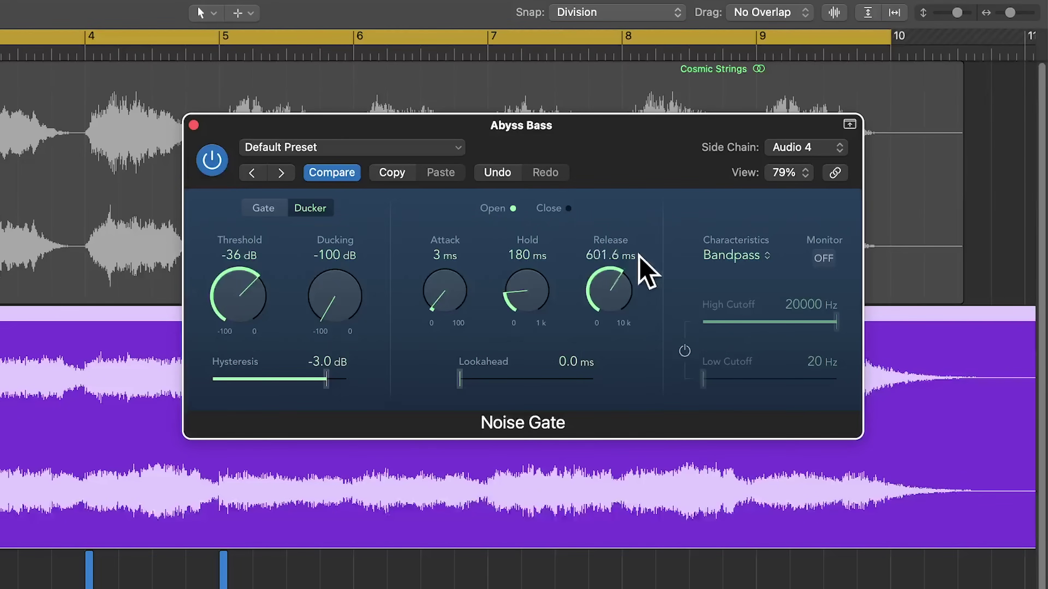
drag(623, 316, 619, 311)
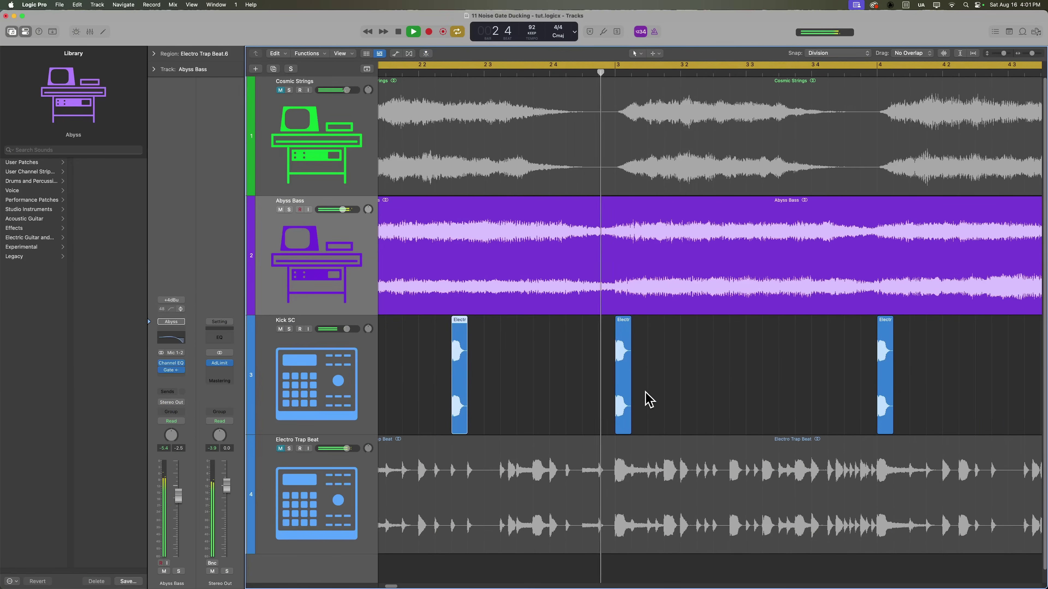
Copy the kick hit on the Kick SC track to just after bar 3.
key(space)
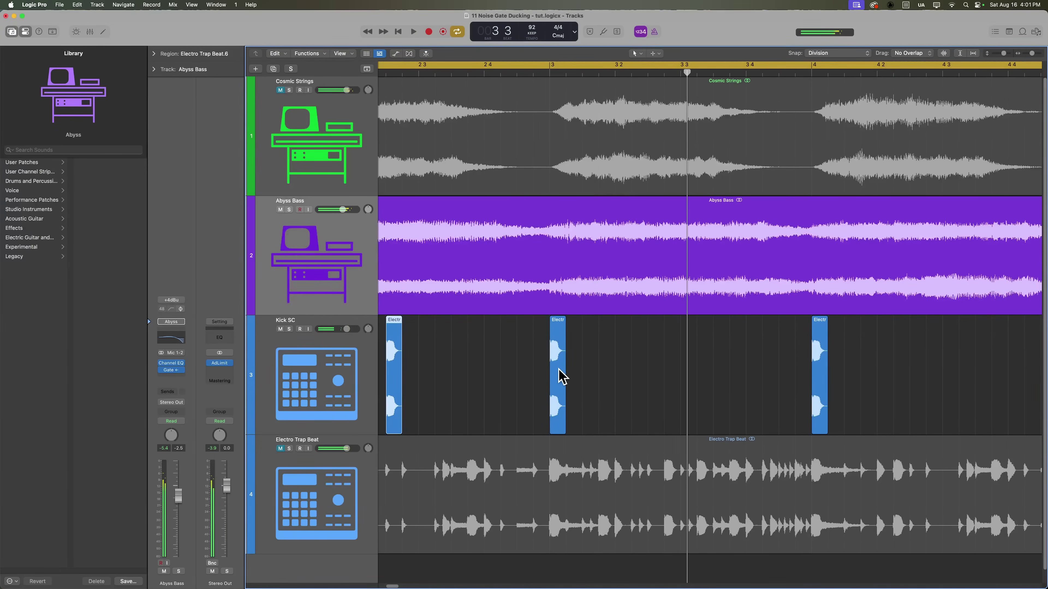
drag(565, 374, 659, 365)
scroll(631, 380, right, 5)
scroll(708, 384, right, 5)
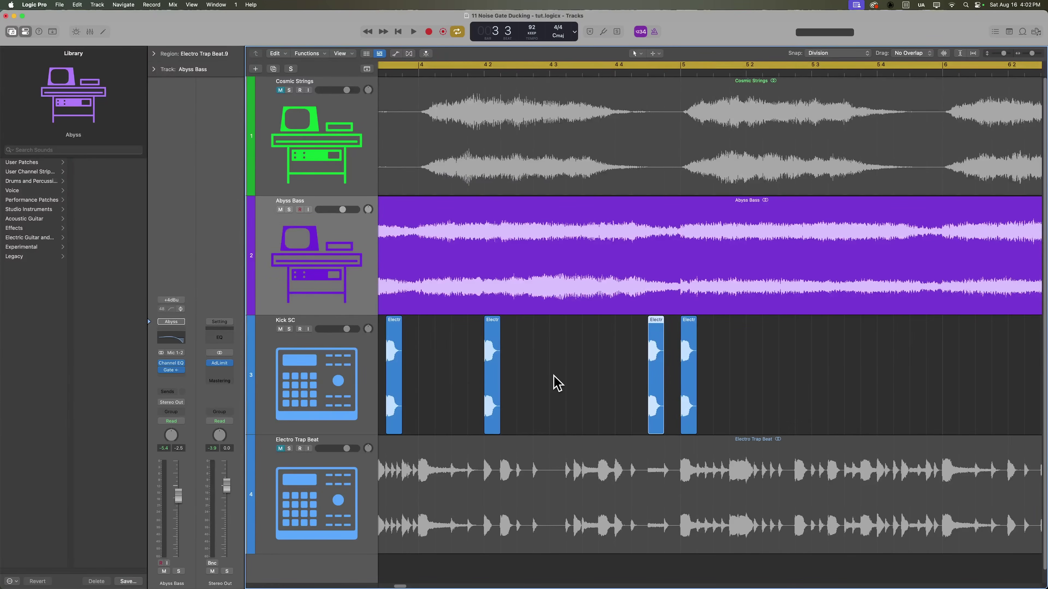
Play back bars 1–7 to check the kick pattern, then add another kick copy after bar 5.
key(super+Left)
key(super+Left)
key(super+Left)
key(space)
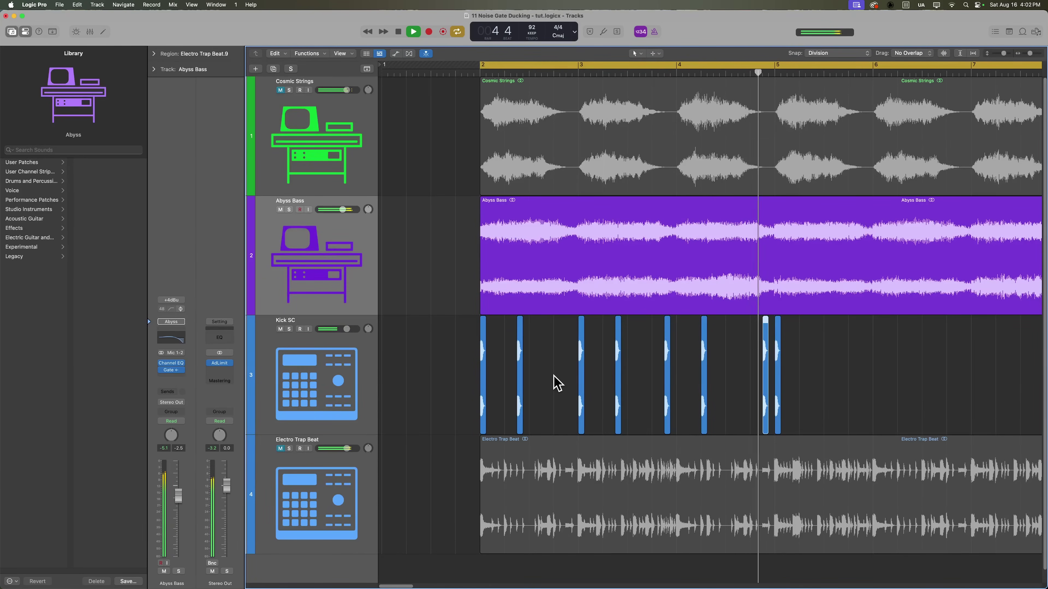
scroll(602, 416, right, 5)
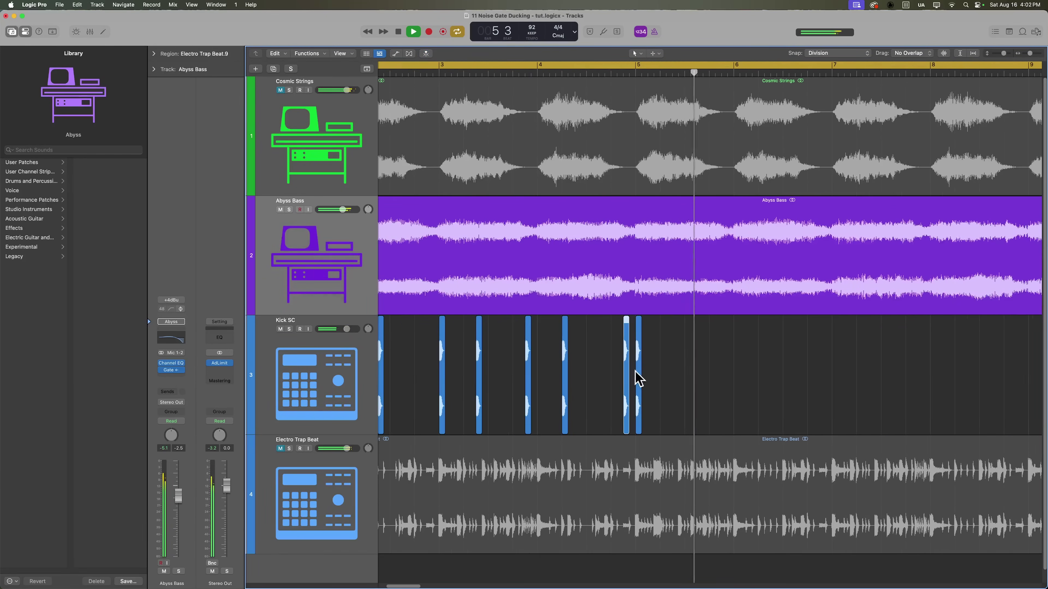
key(space)
drag(639, 351, 676, 357)
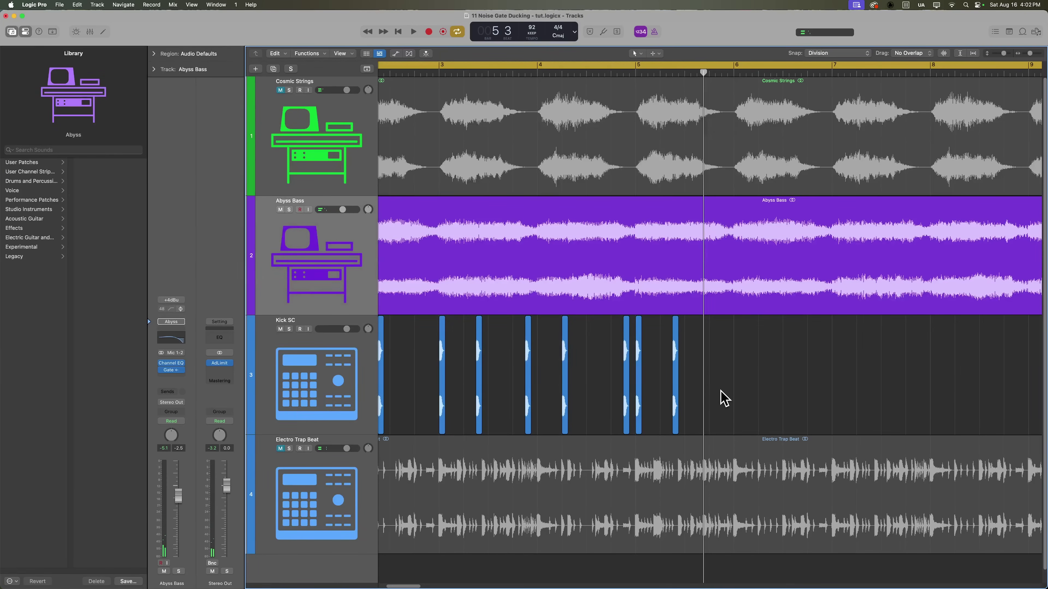
Join all Kick SC hits into one region with Cmd-J and duplicate it at bar 6.
key(super+Left)
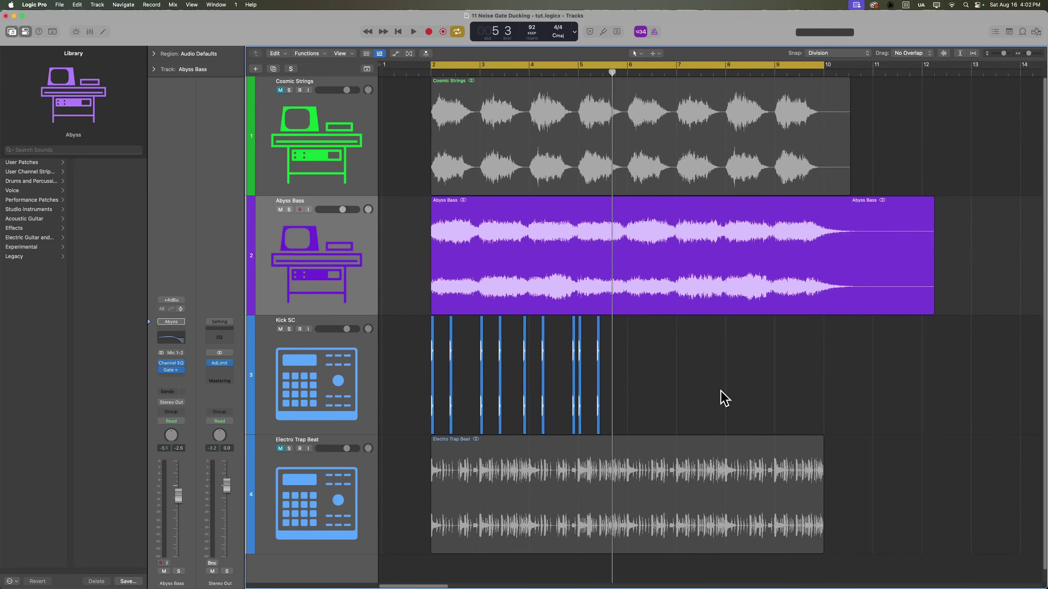
drag(693, 364, 422, 369)
key(super+j)
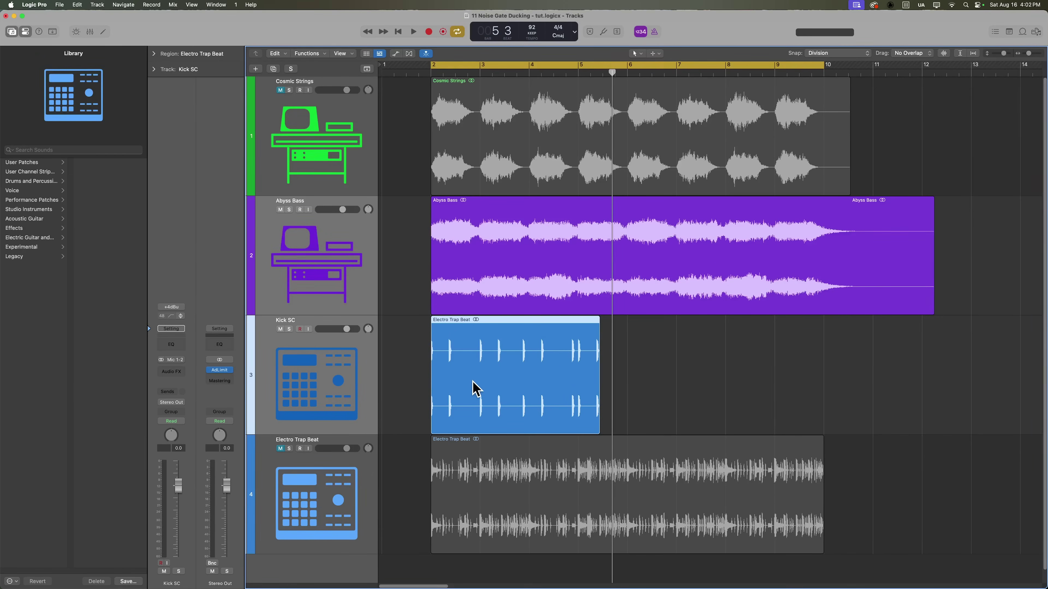
drag(476, 388, 669, 370)
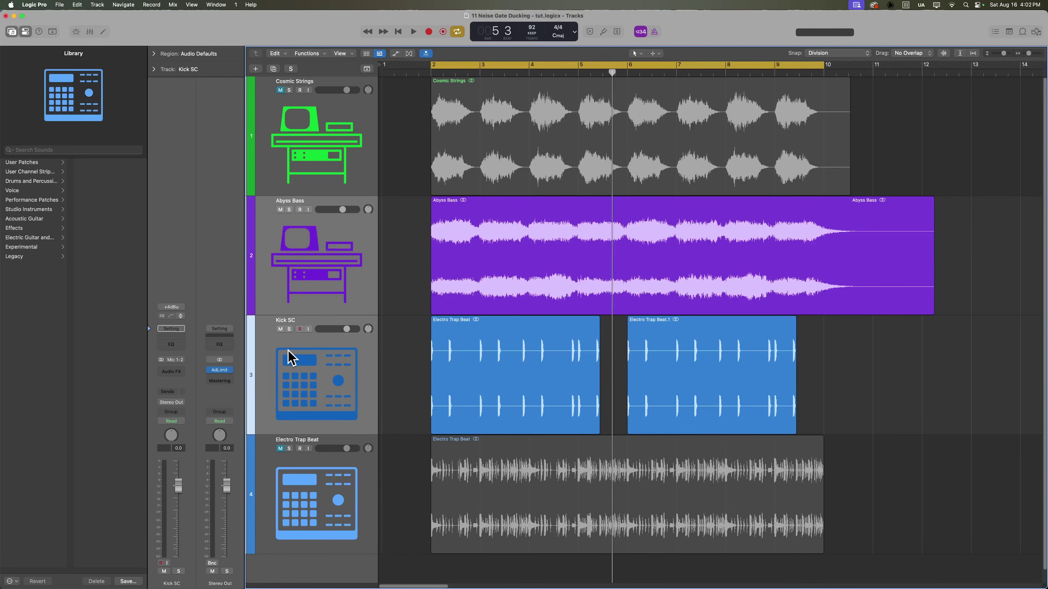
click(284, 360)
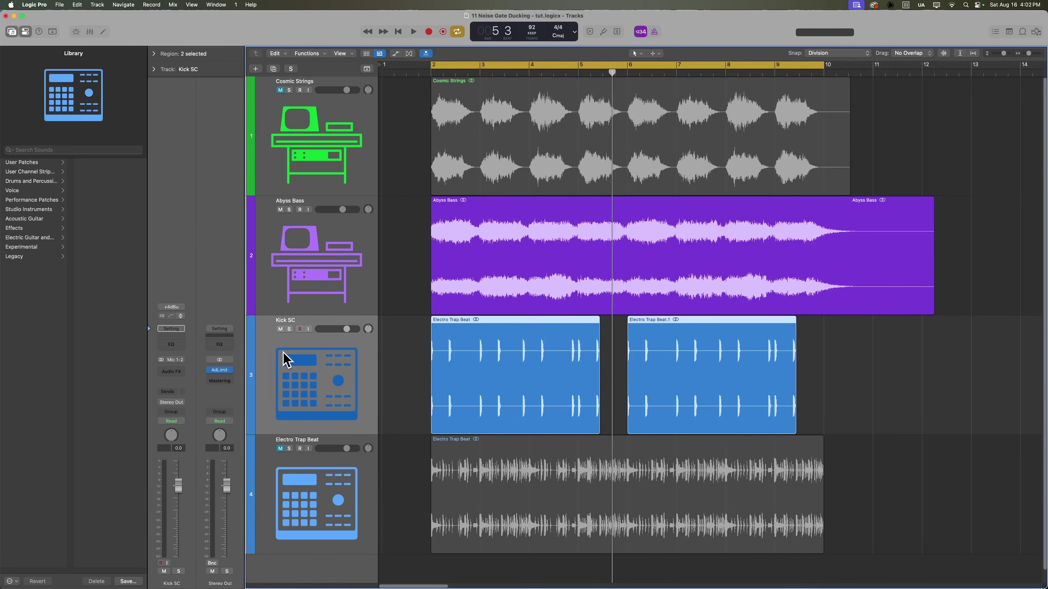
Mute the Kick SC track and unmute the Electro Trap Beat drum loop.
click(280, 329)
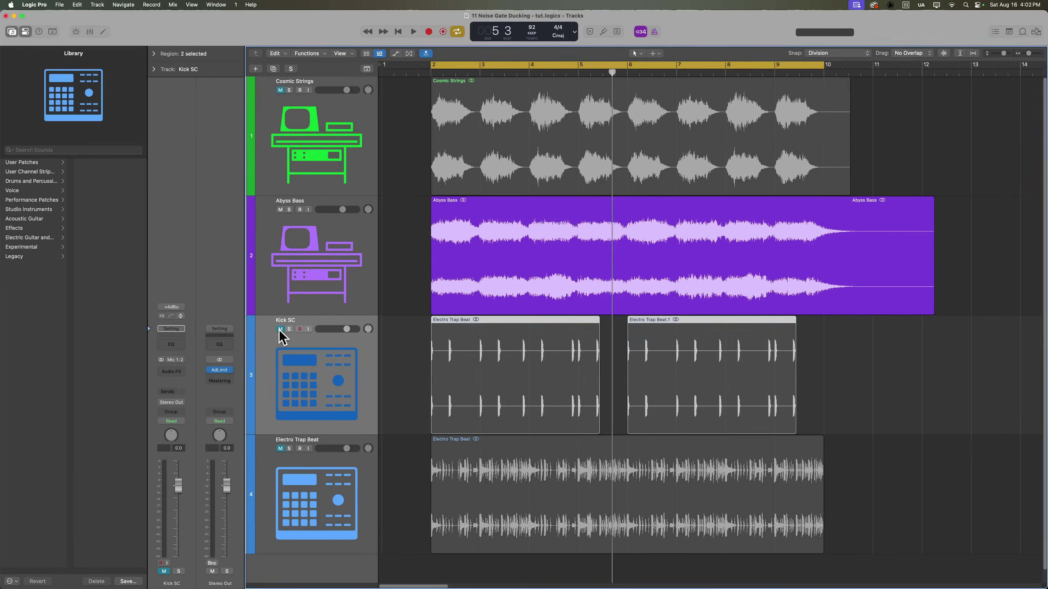
click(280, 449)
click(842, 382)
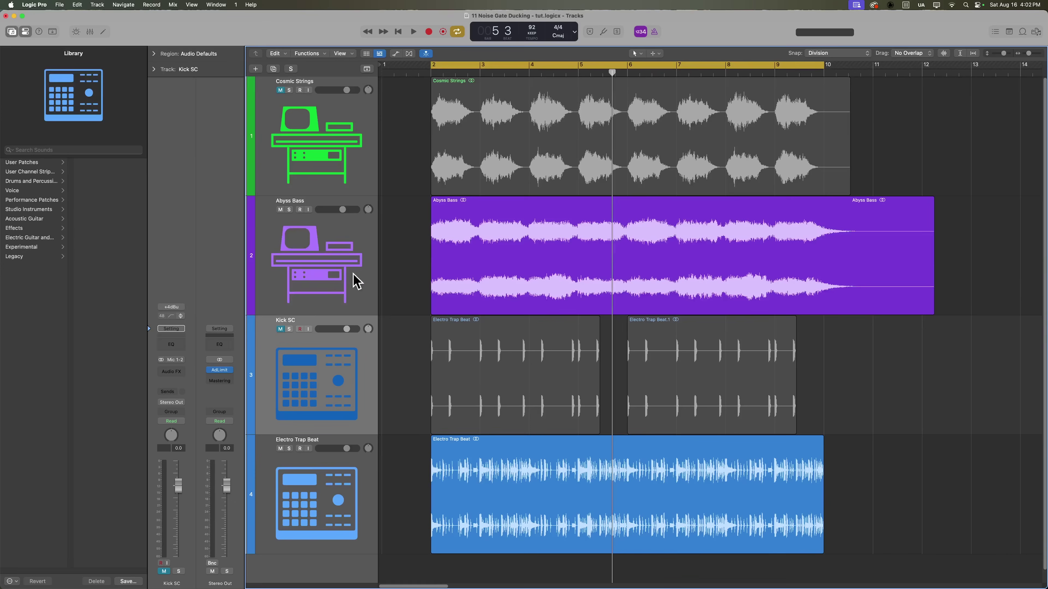
Show the Abyss Bass Noise Gate settings and play from bar 2 to listen.
click(357, 282)
key(v)
key(space)
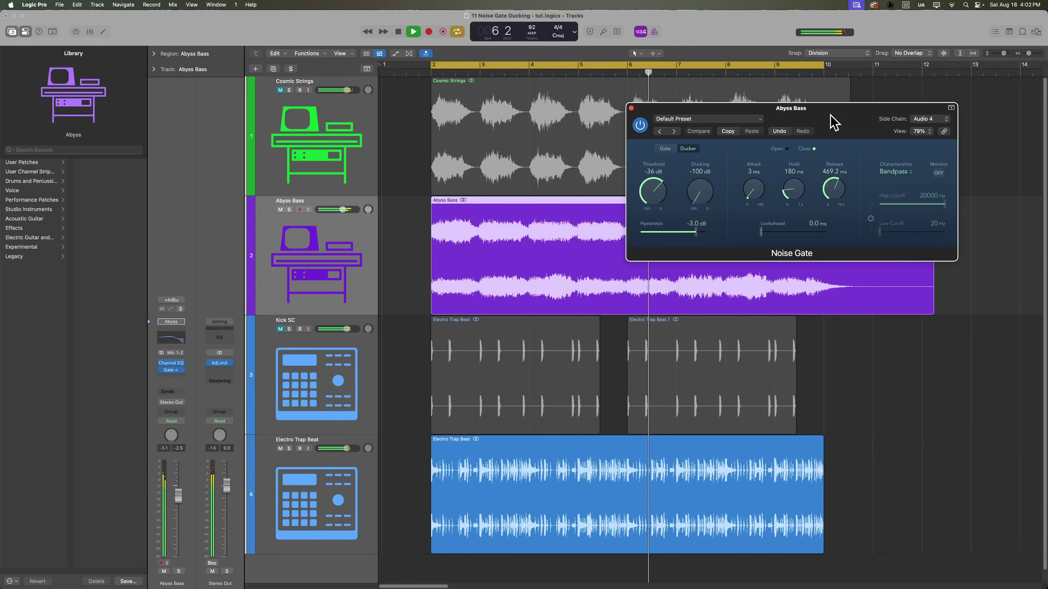
click(631, 109)
Option-drag the Abyss Bass Gate to Cosmic Strings in the Mixer and open its Ducker settings.
key(space)
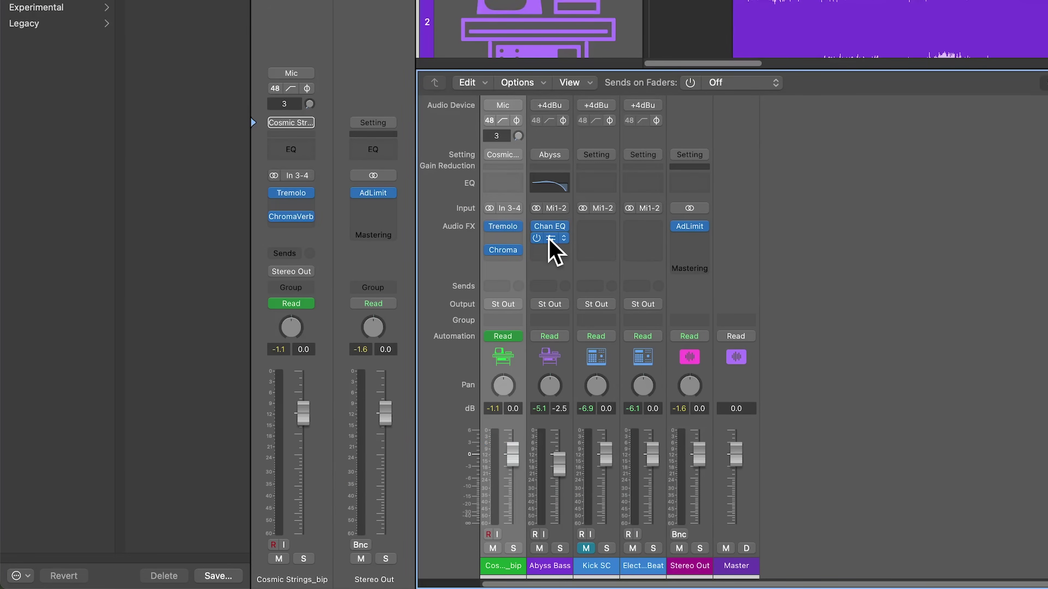
drag(549, 239, 503, 239)
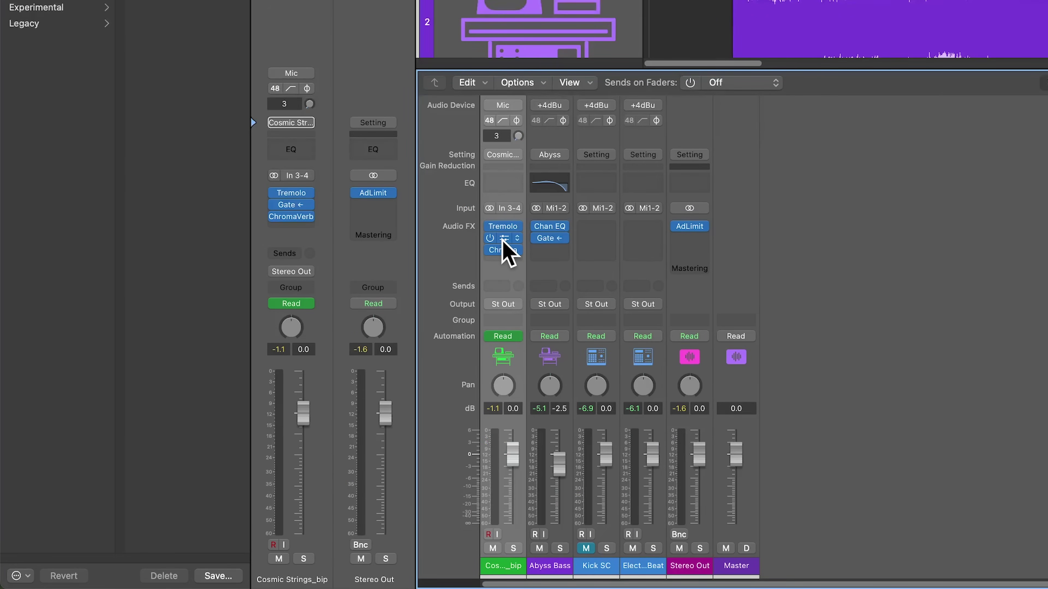
click(503, 239)
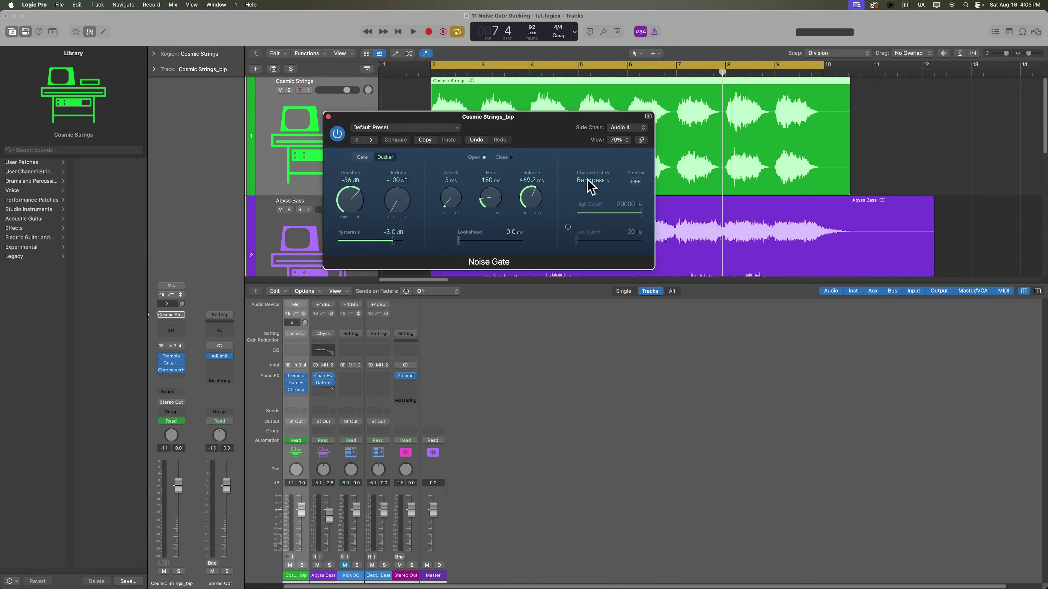
key(x)
drag(564, 125, 900, 124)
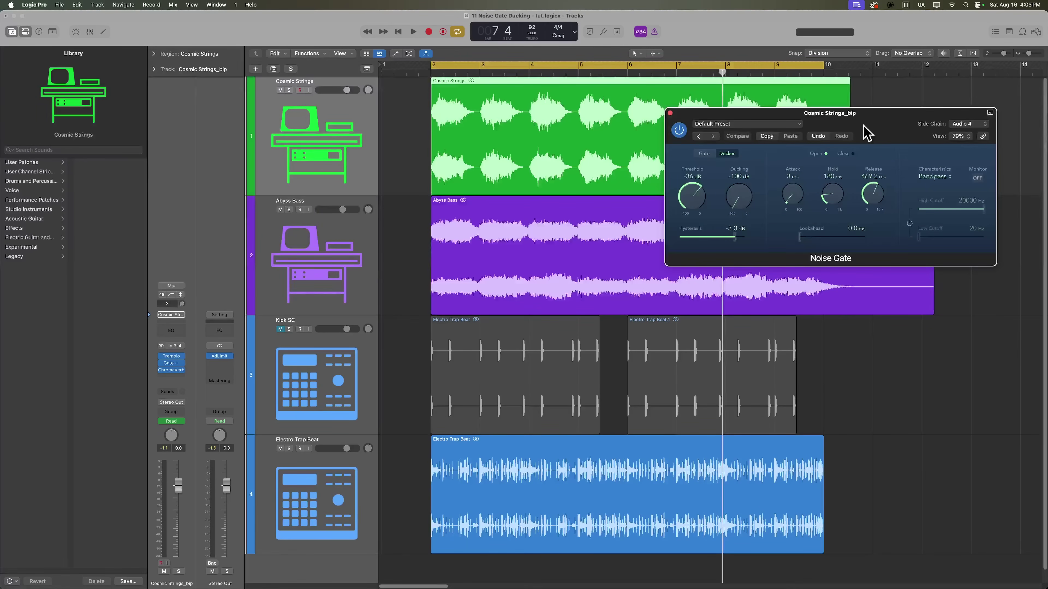
Play from bar 2 to hear the bass and strings duck to the kick pattern.
key(space)
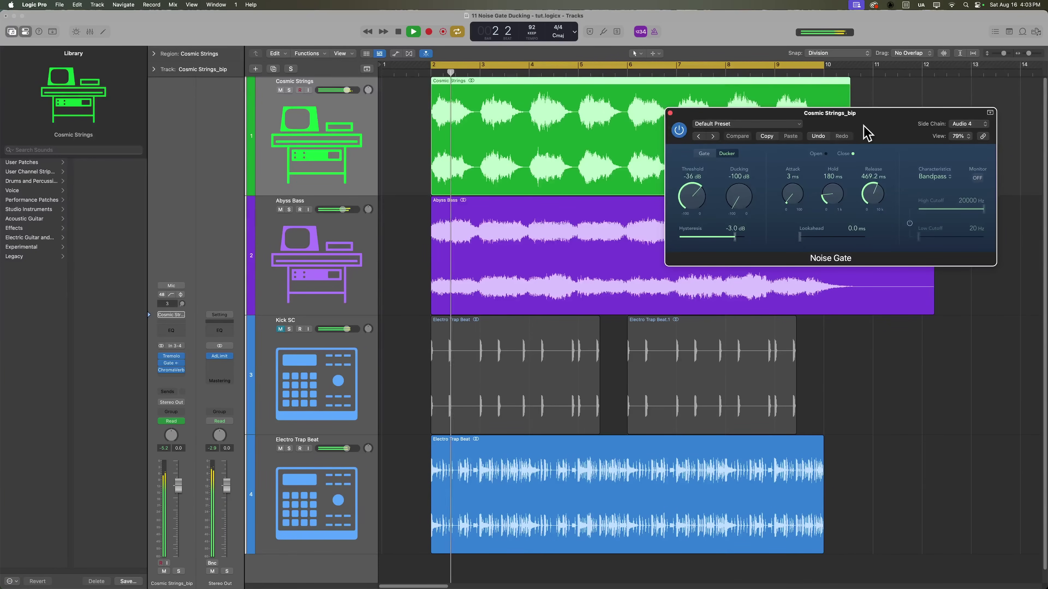